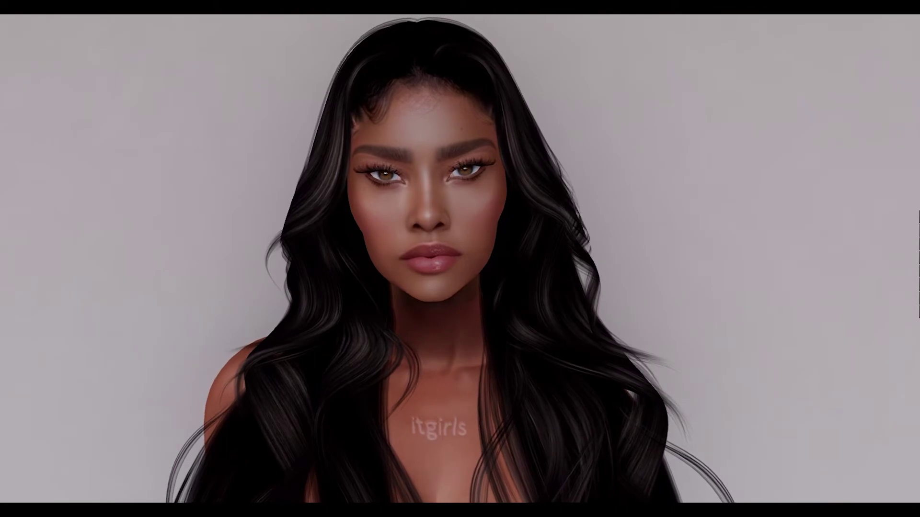
Step: Detach the long wavy hair to reveal slicked-back hair, then open the inventory to the ADS shapes
right_click(541, 325)
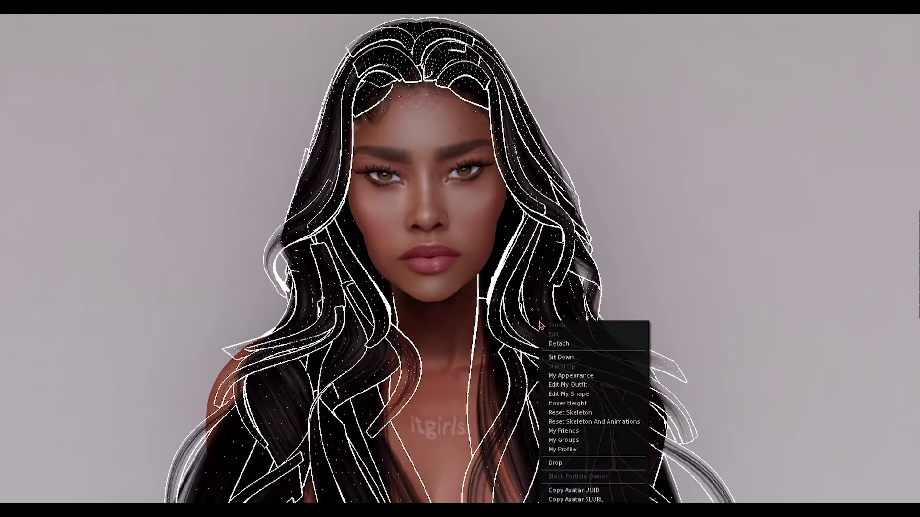
left_click(552, 348)
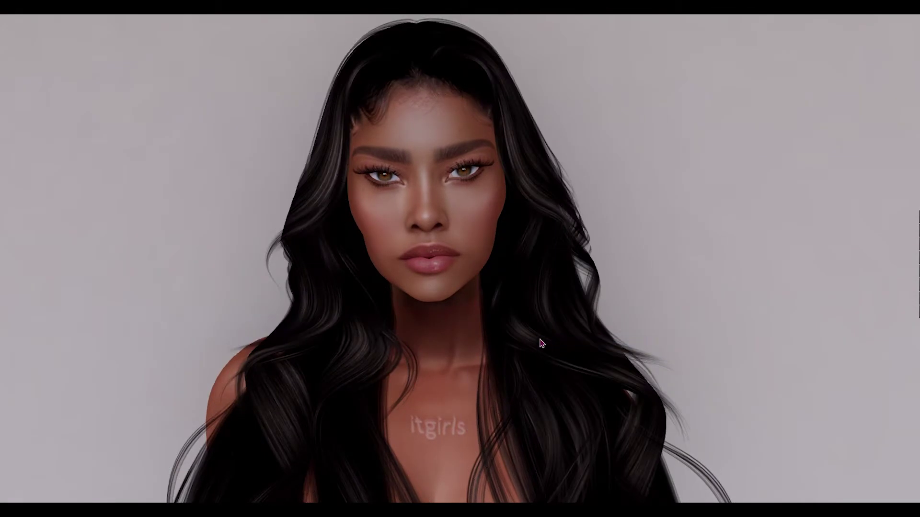
left_click(462, 194, "alt")
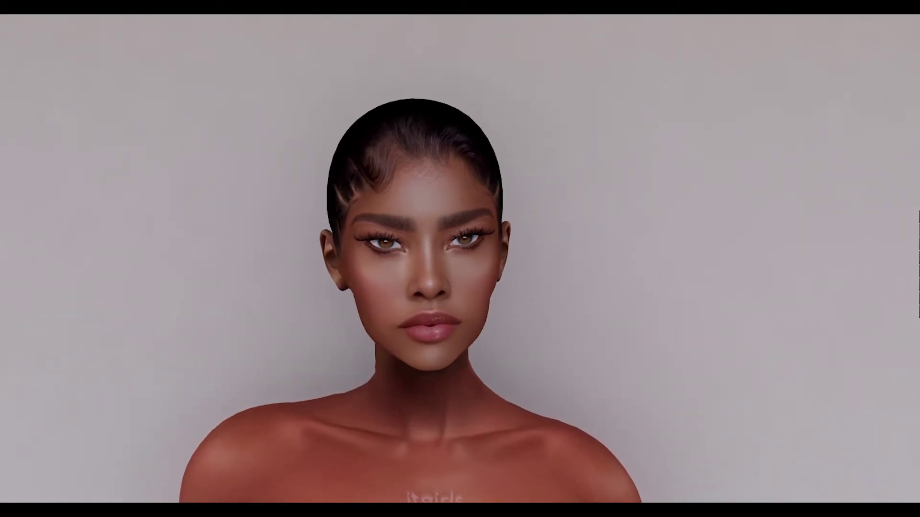
key("ctrl+i")
left_click(462, 314, "alt")
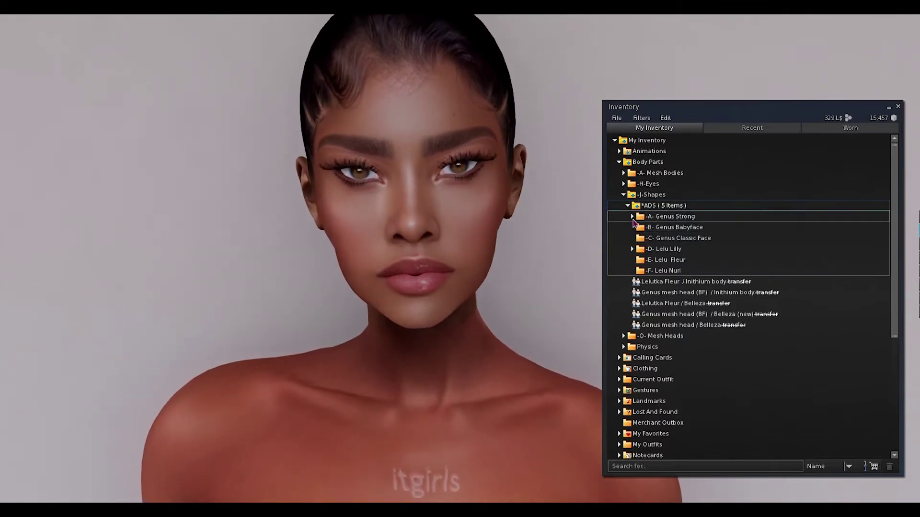
Step: Wear the Genus Strong 2 shape from the Genus Strong folder and view the face at an angle
left_click_drag(633, 222, 632, 233)
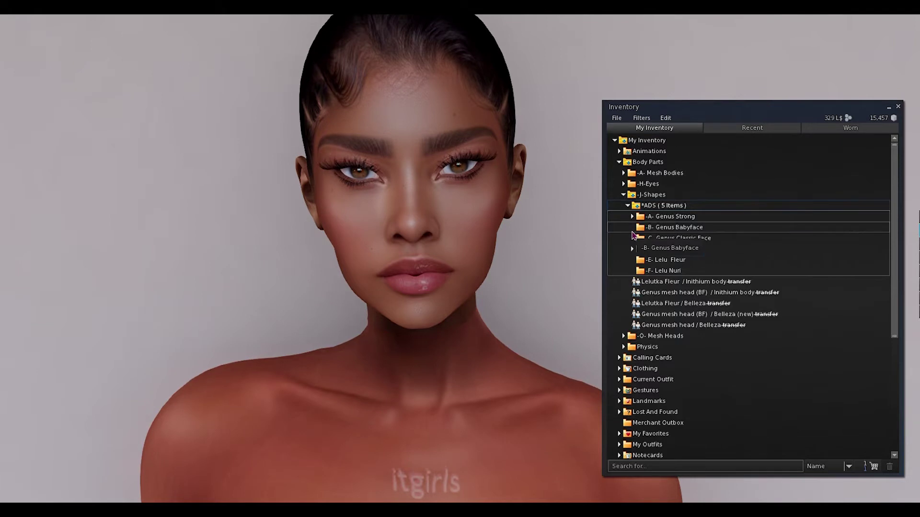
left_click_drag(632, 234, 634, 220)
left_click(648, 228)
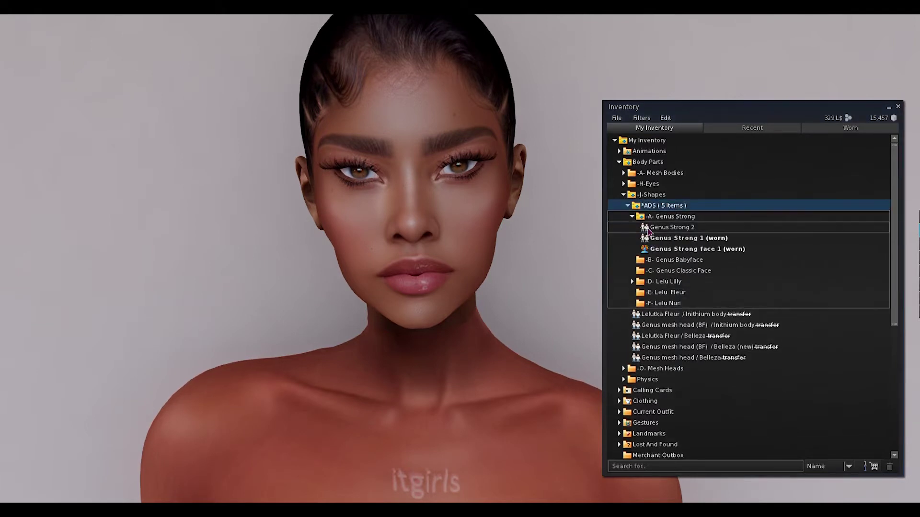
right_click(647, 230)
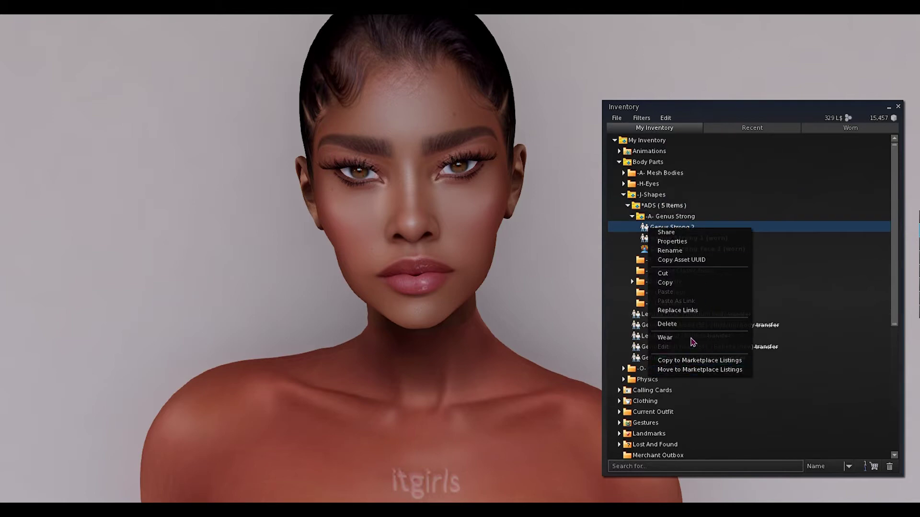
left_click(691, 340)
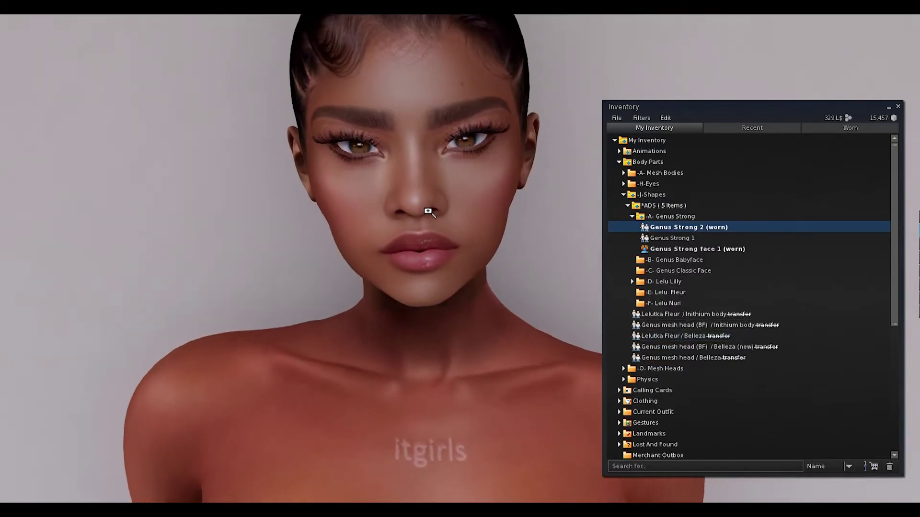
left_click(469, 197)
left_click_drag(470, 197, 348, 183)
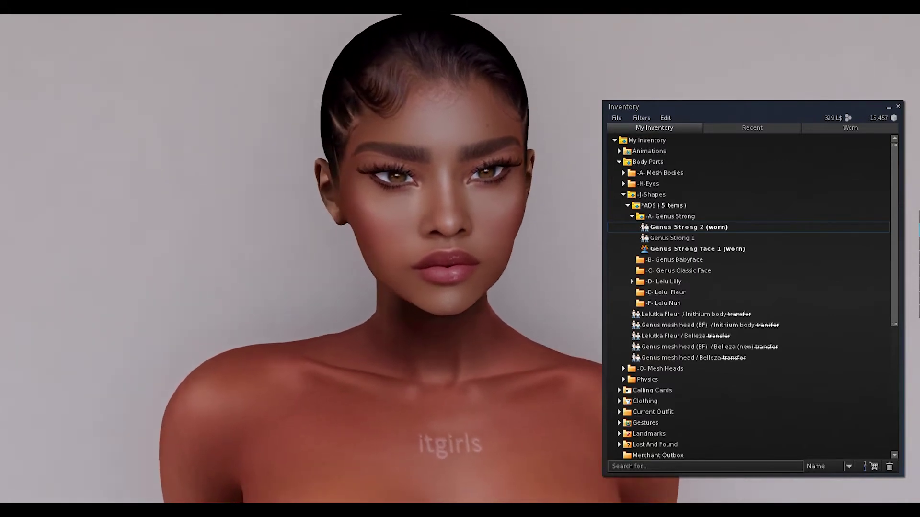
Step: Collapse the shape folders and browse the Zahida applier folder's skin and brow appliers
left_click(632, 217)
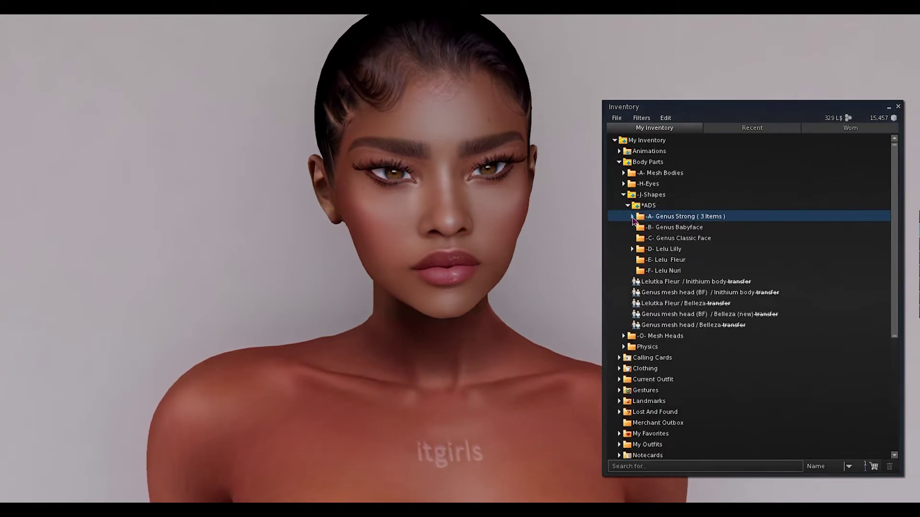
left_click(628, 206)
left_click(624, 194)
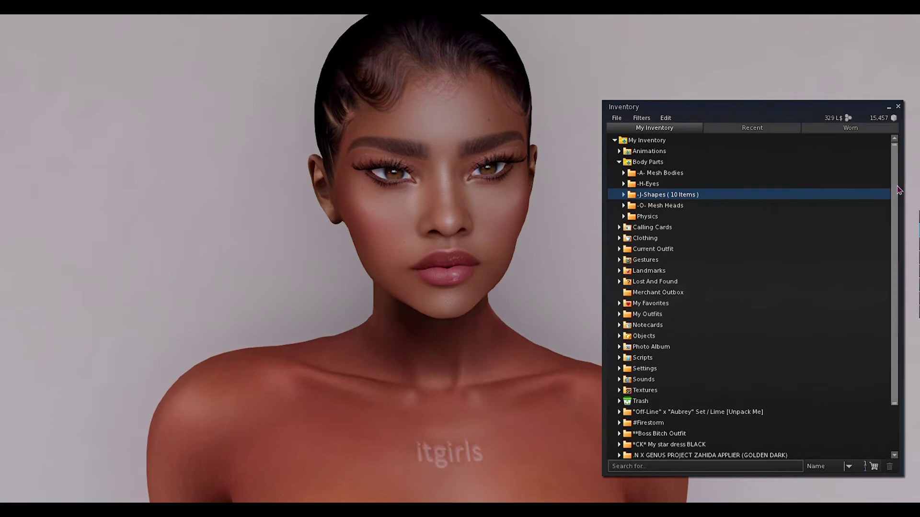
scroll(901, 267, "down", 3)
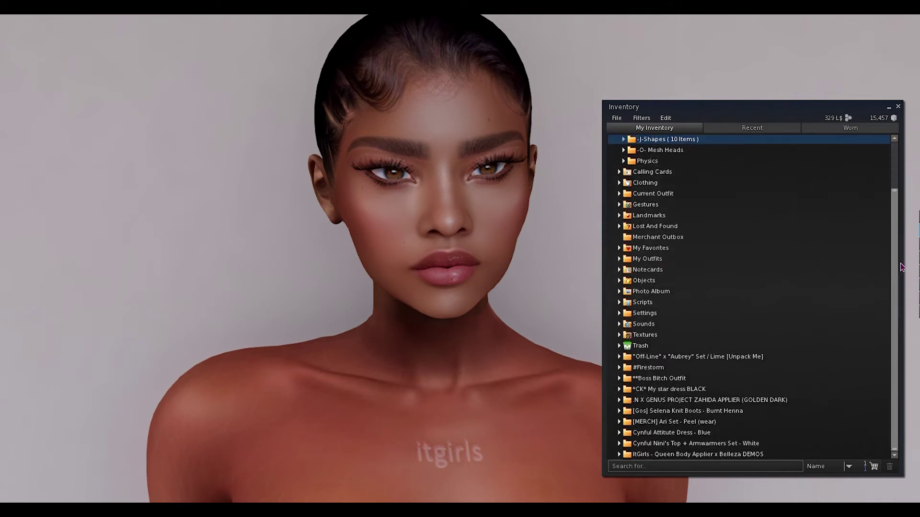
left_click(619, 400)
left_click(726, 433)
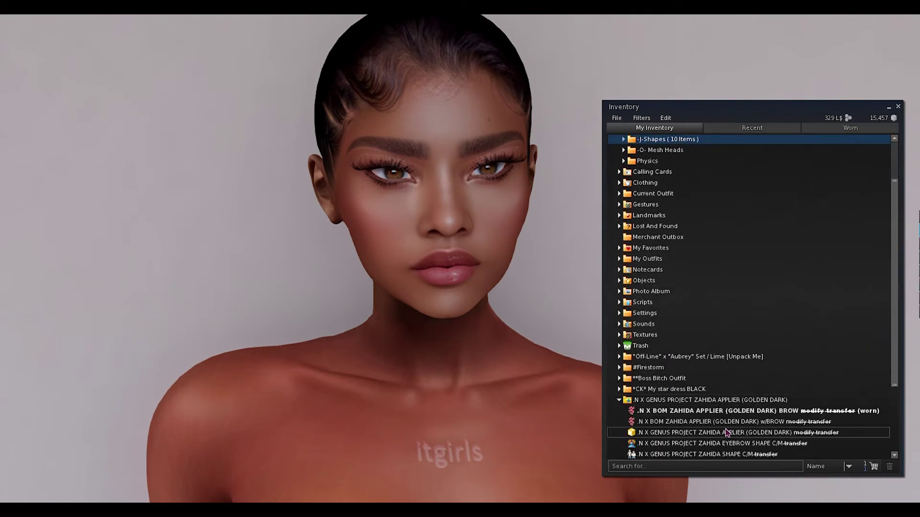
left_click(684, 422)
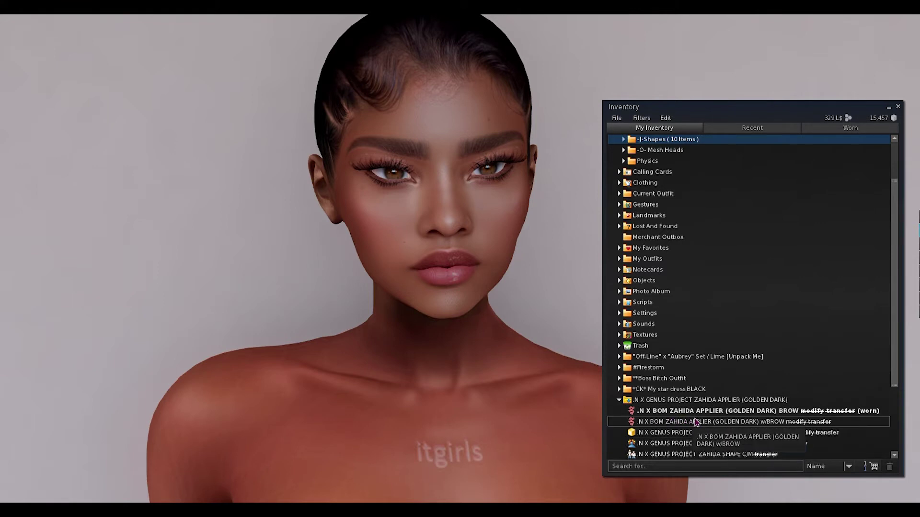
left_click(660, 413)
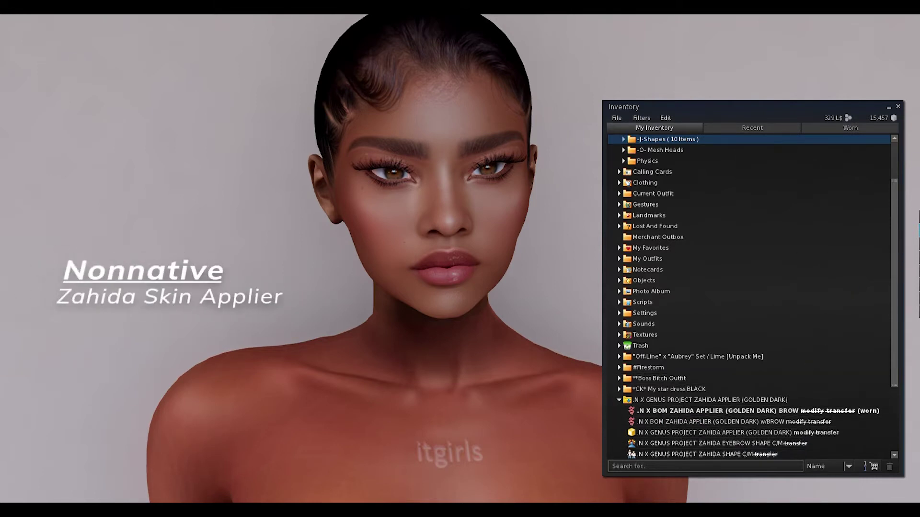
left_click(620, 401)
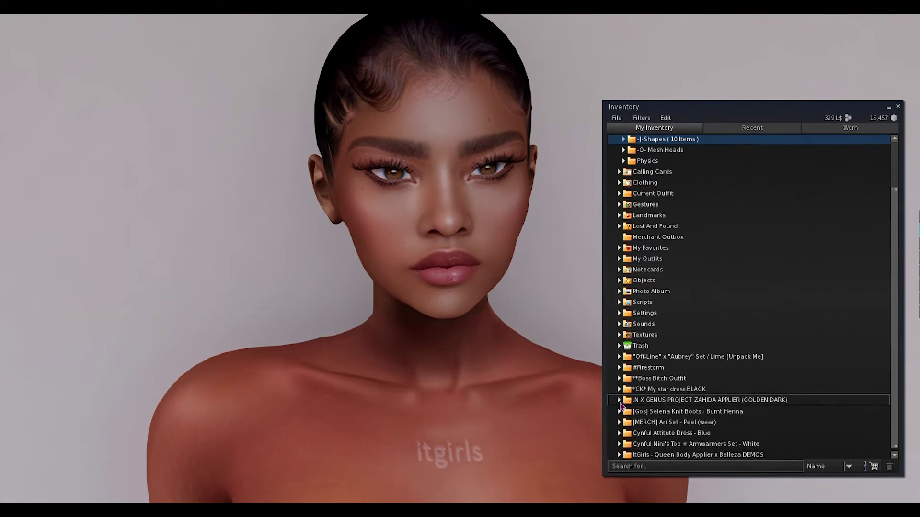
Step: Close the inventory and open the Genus Strong 2 shape for editing
left_click(899, 107)
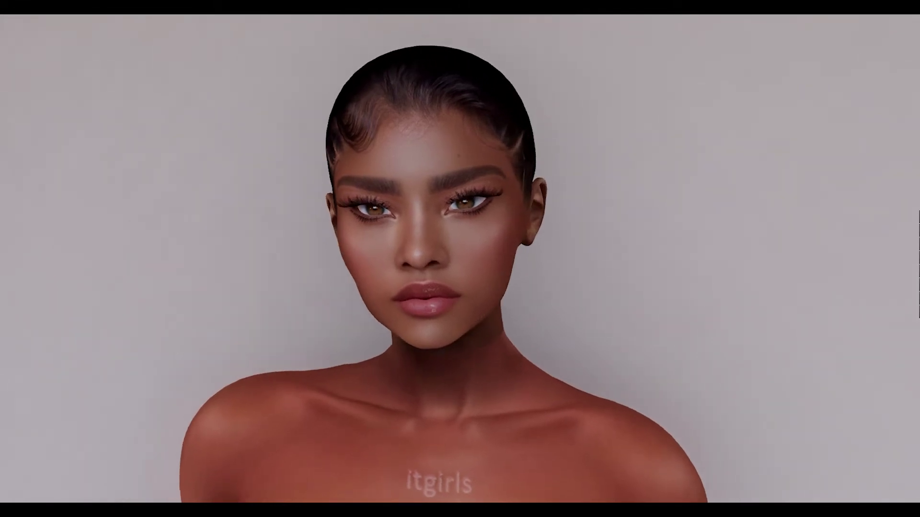
right_click(470, 379)
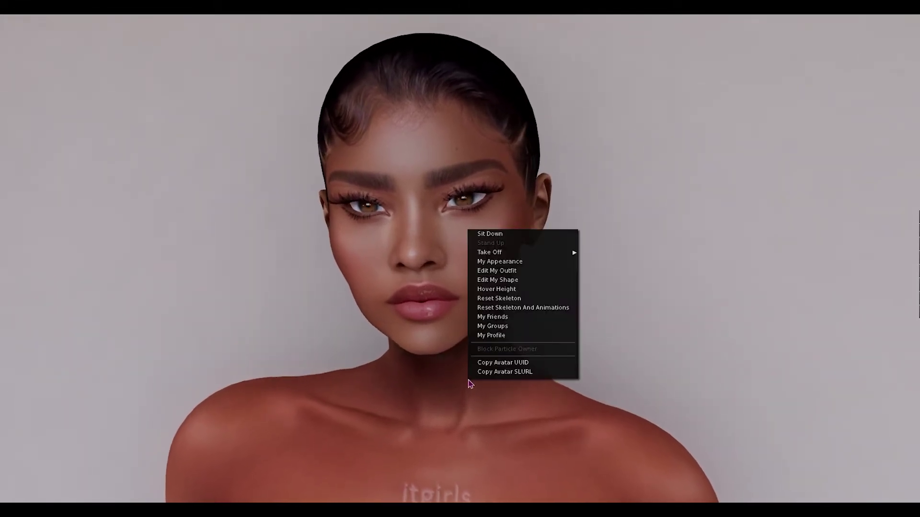
left_click(519, 283)
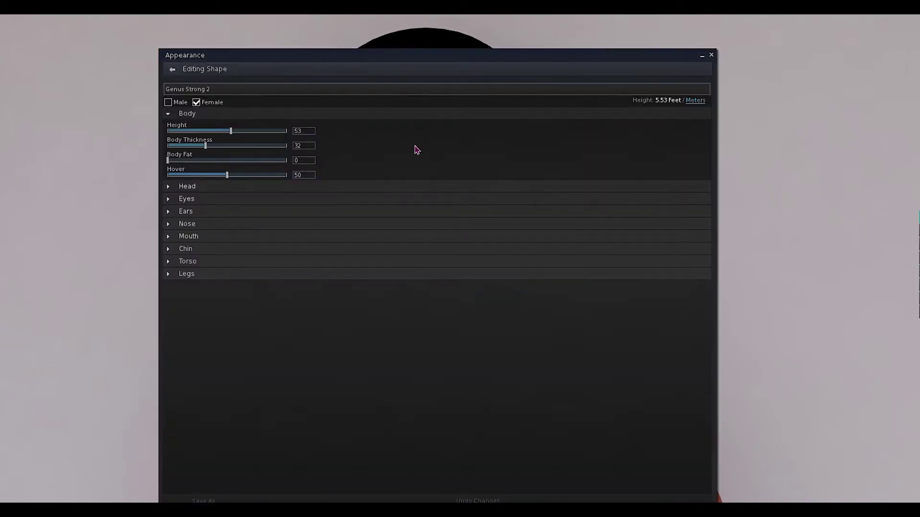
Step: Narrow the Appearance window, move it aside, and zoom out to show the full body
left_click_drag(722, 163, 407, 164)
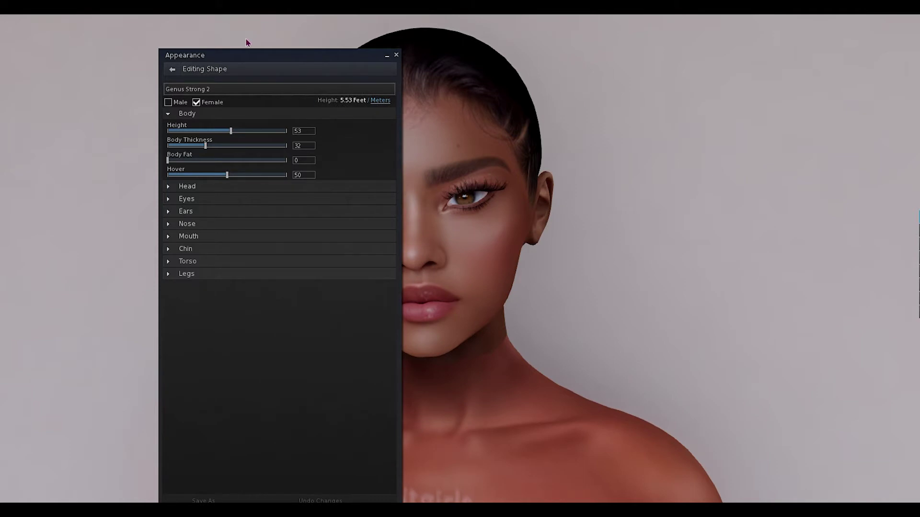
left_click_drag(222, 57, 715, 92)
left_click_drag(497, 239, 456, 256)
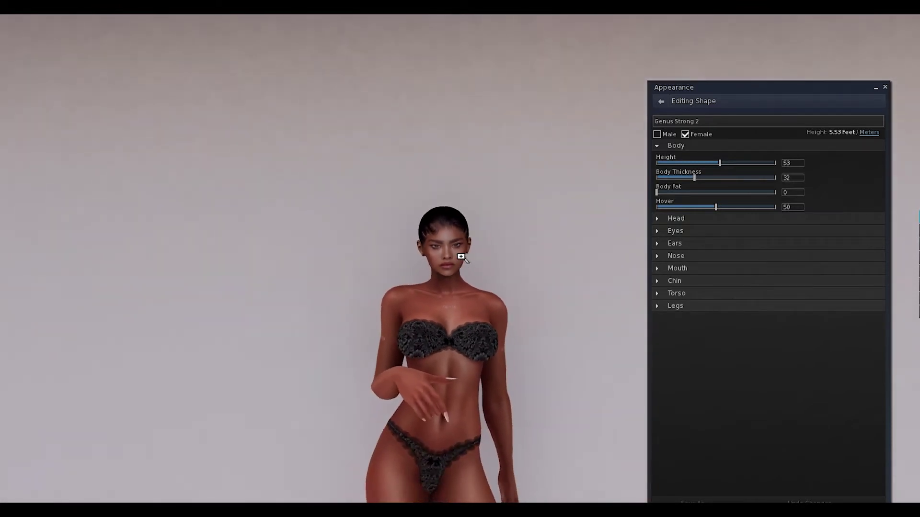
left_click_drag(454, 439, 454, 437)
scroll(432, 288, "down", 5)
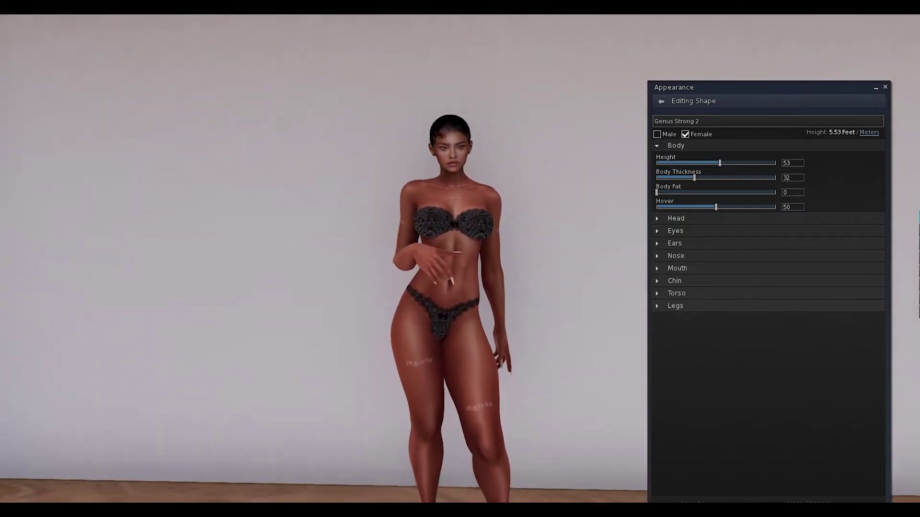
left_click_drag(450, 259, 475, 261)
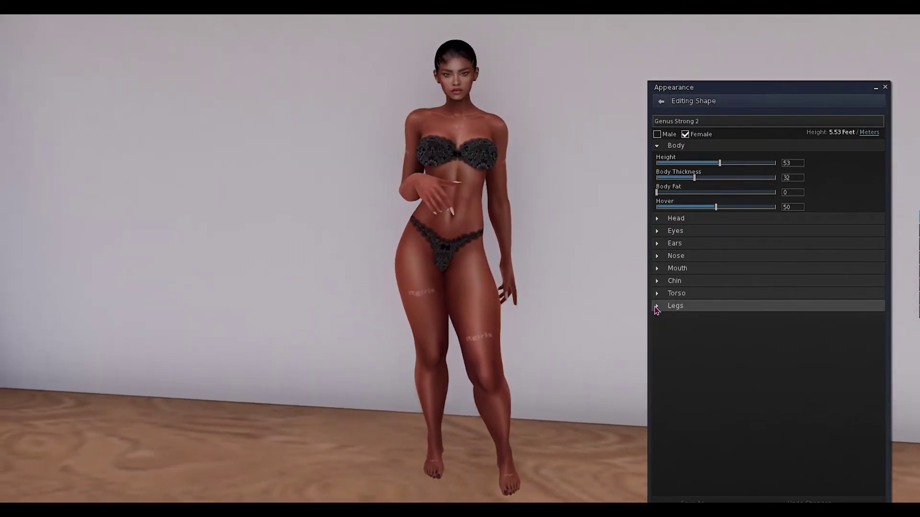
Step: Set the Legs sliders to Hip Width 80, Butt Size 25, Saddle Bags 14 and Foot Size 25
left_click(657, 306)
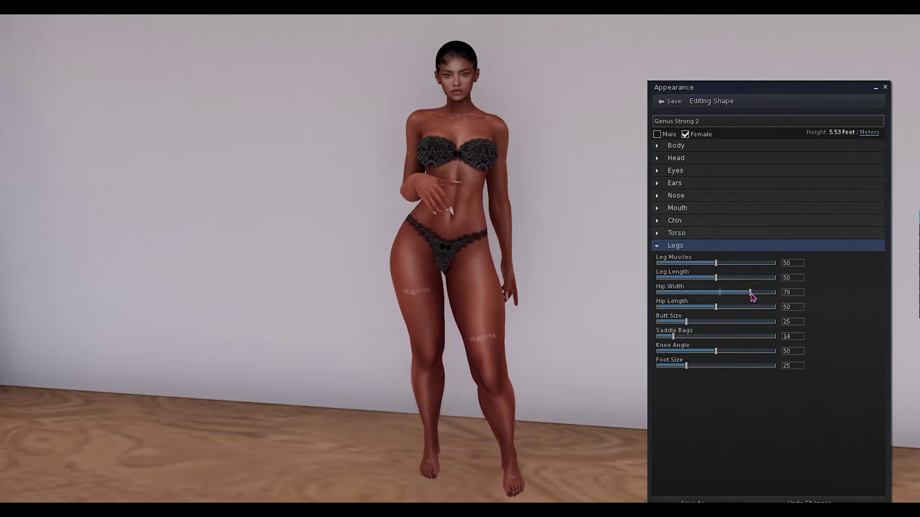
key("alt+Left")
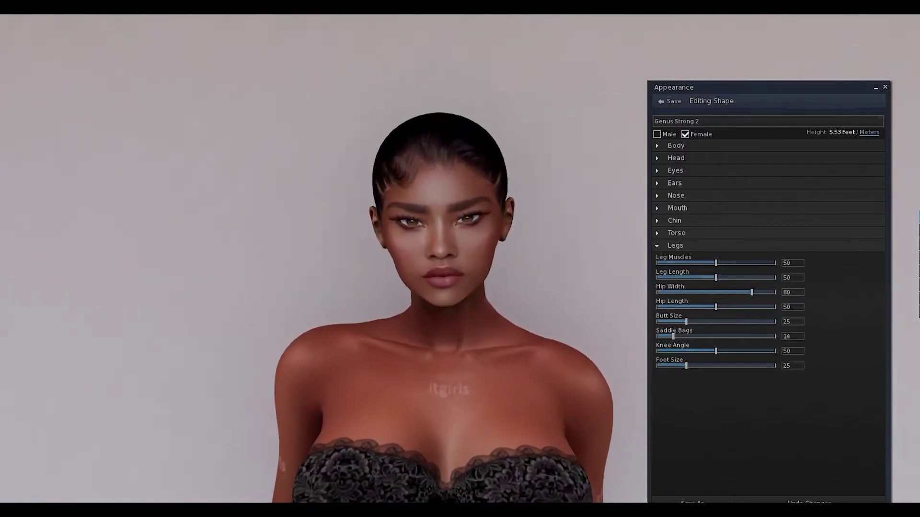
scroll(459, 258, "up", 5)
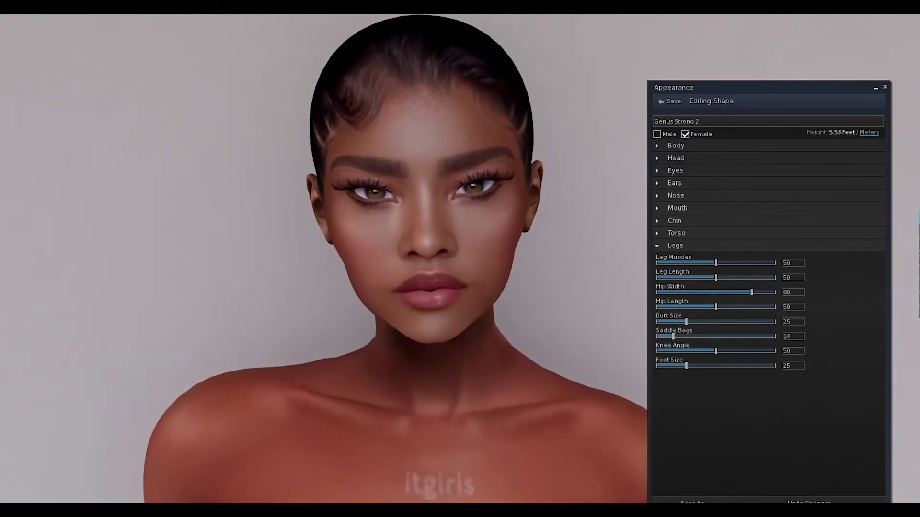
Step: In the Chin settings, raise Chin Depth to 51 while viewing the face in profile
left_click(659, 248)
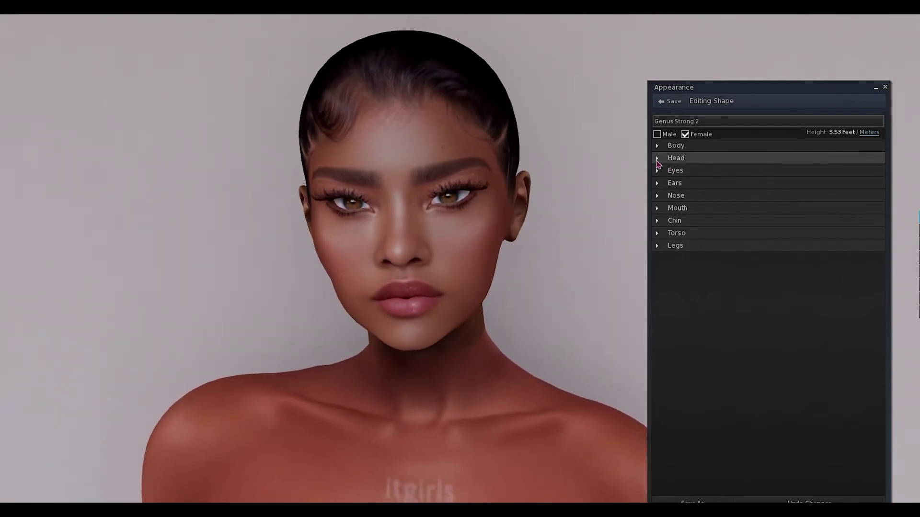
left_click(657, 160)
left_click_drag(407, 215, 589, 235)
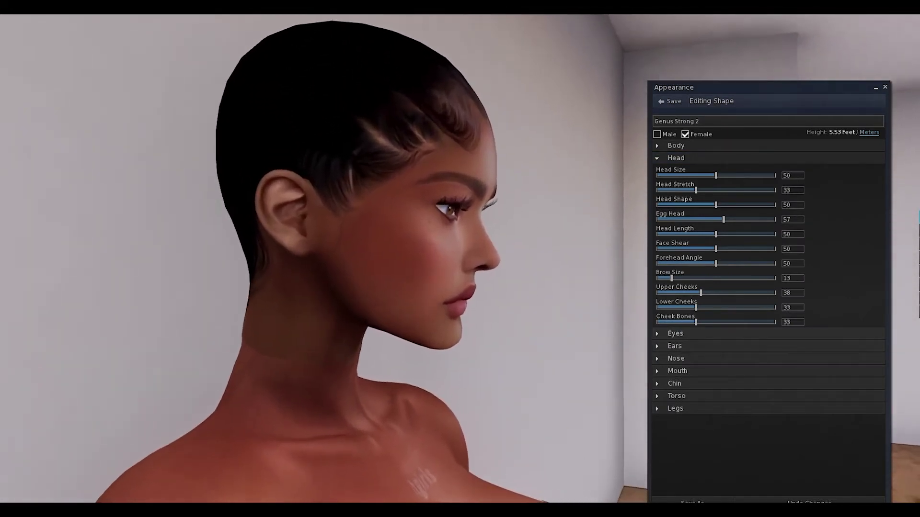
left_click(658, 159)
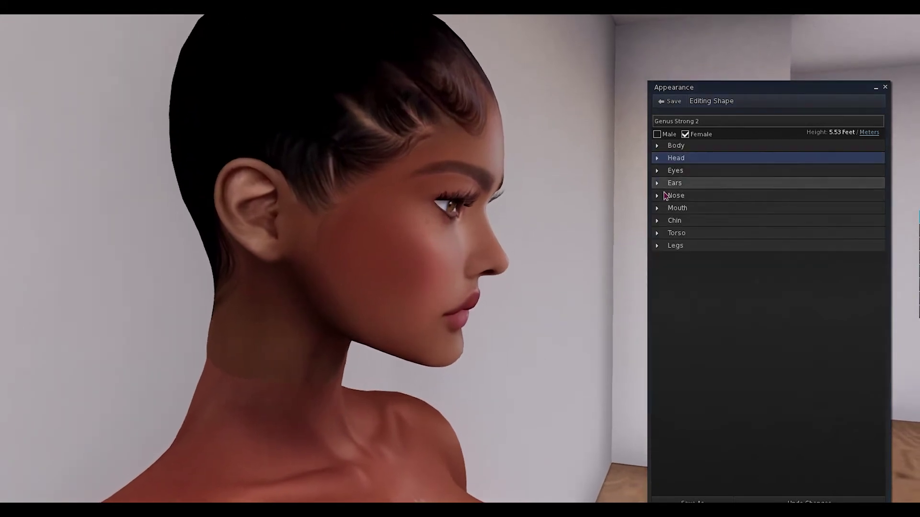
left_click(657, 221)
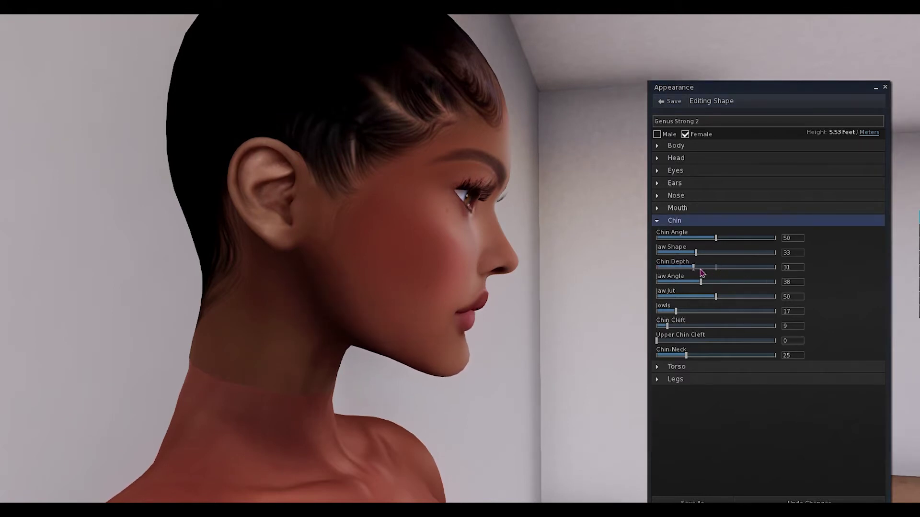
left_click_drag(434, 308, 465, 268)
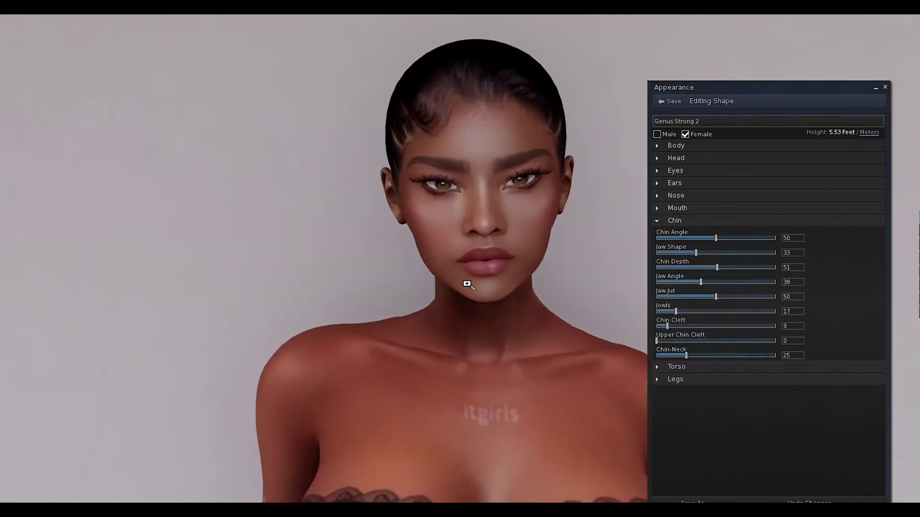
Step: Briefly toggle skeleton posing in the Poser, close it, and bring up the avatar's context menu
key("ctrl+alt+p")
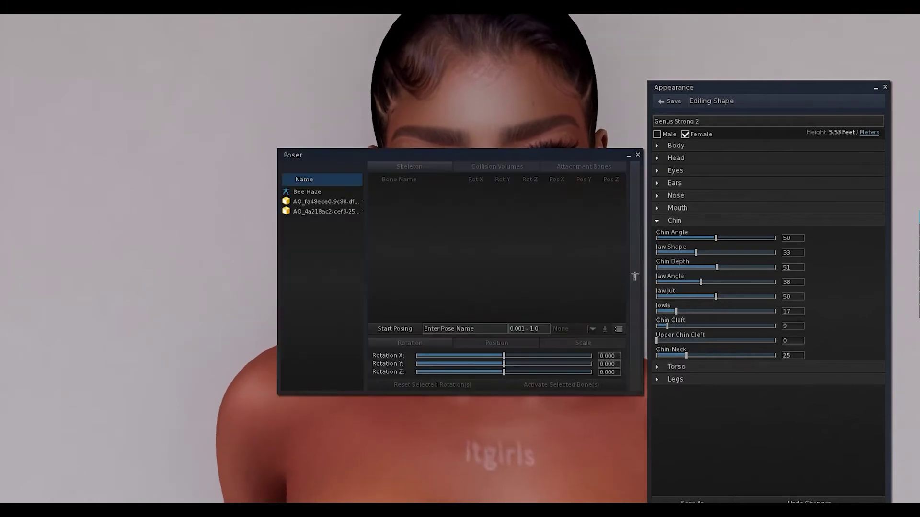
left_click(395, 329)
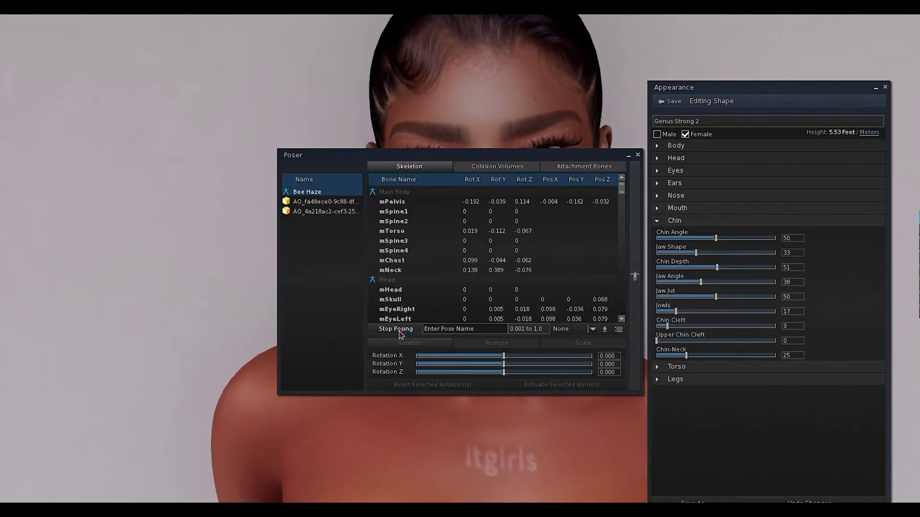
left_click(397, 330)
left_click(638, 156)
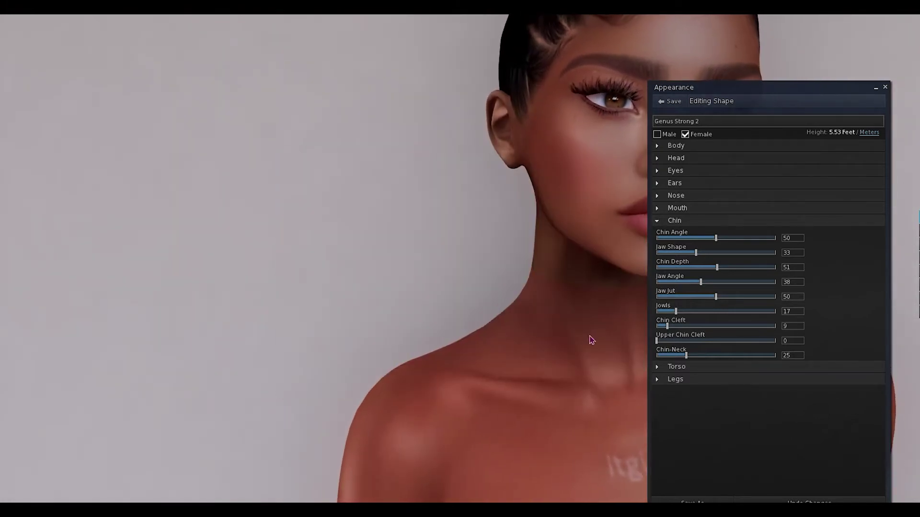
right_click(590, 338)
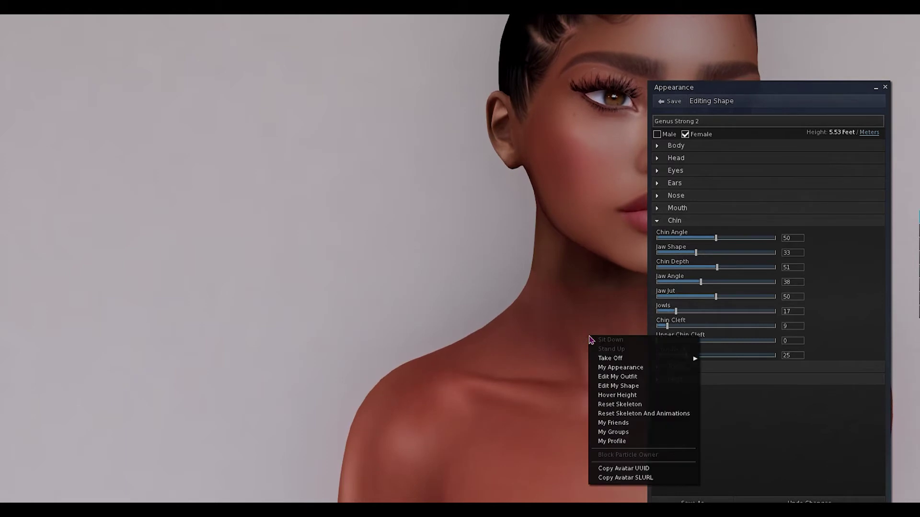
Step: Reset the avatar's skeleton and animations from its context menu
left_click(625, 413)
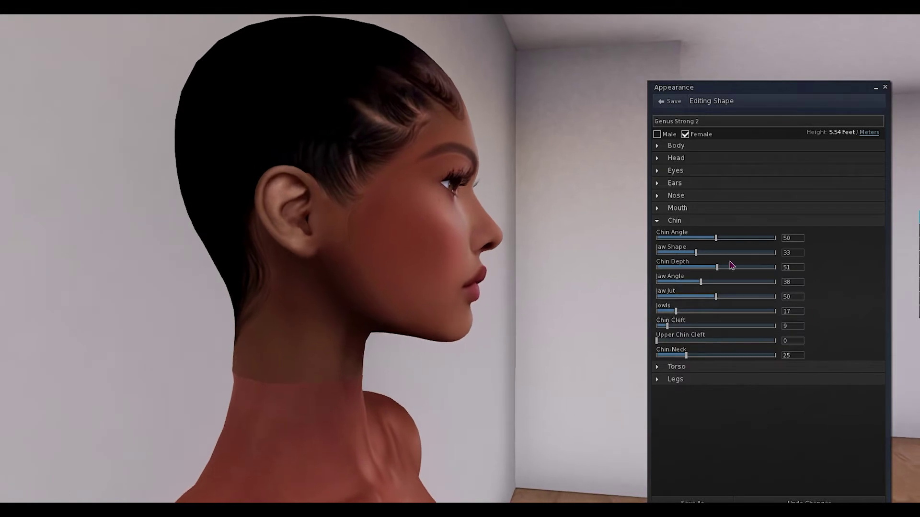
Step: Set Chin Angle to about 46, Chin Depth to 50, and lower Jaw Jut to 53
left_click_drag(717, 242, 712, 242)
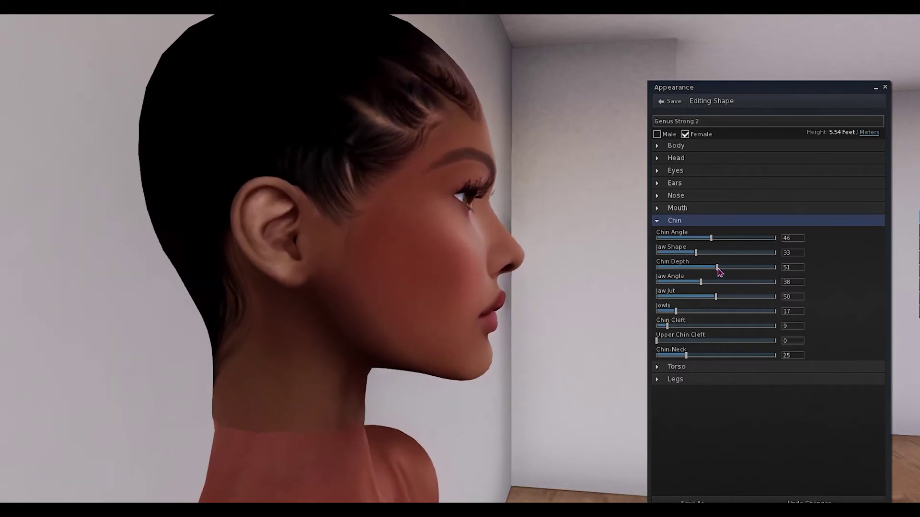
left_click_drag(718, 269, 715, 268)
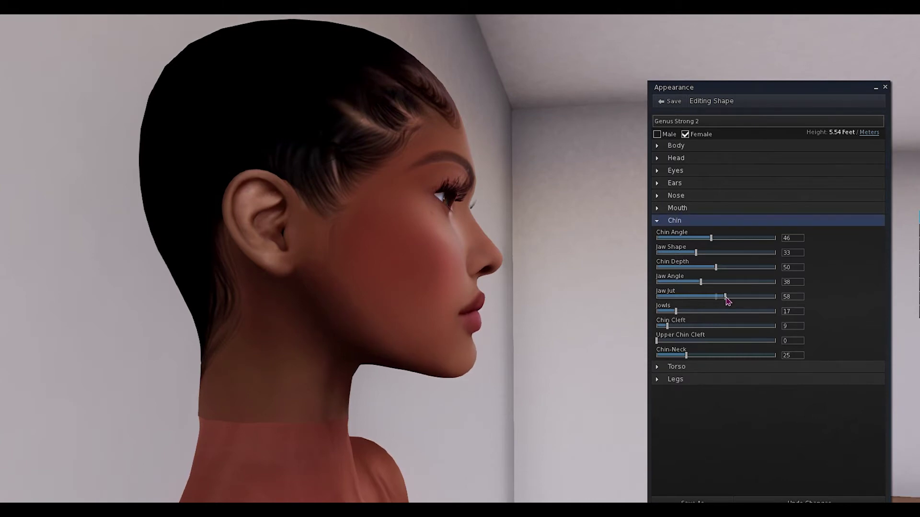
left_click_drag(414, 285, 417, 301)
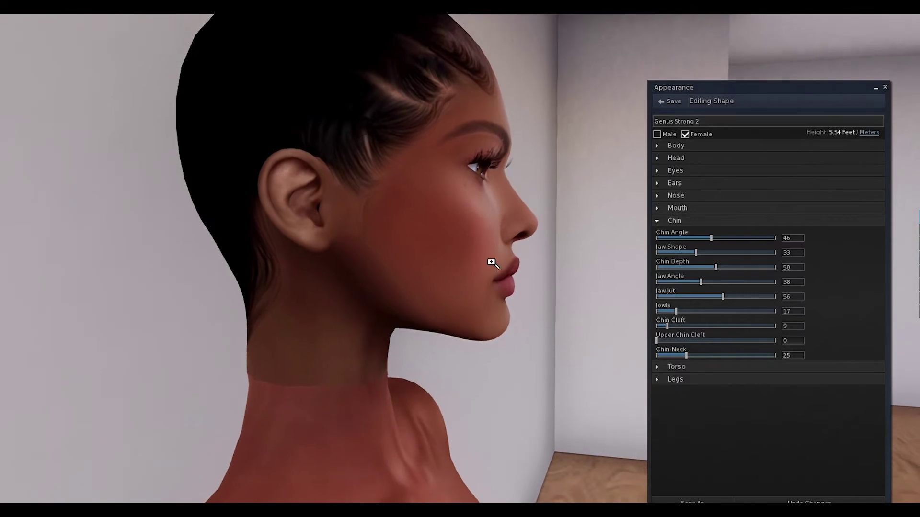
left_click_drag(723, 301, 720, 301)
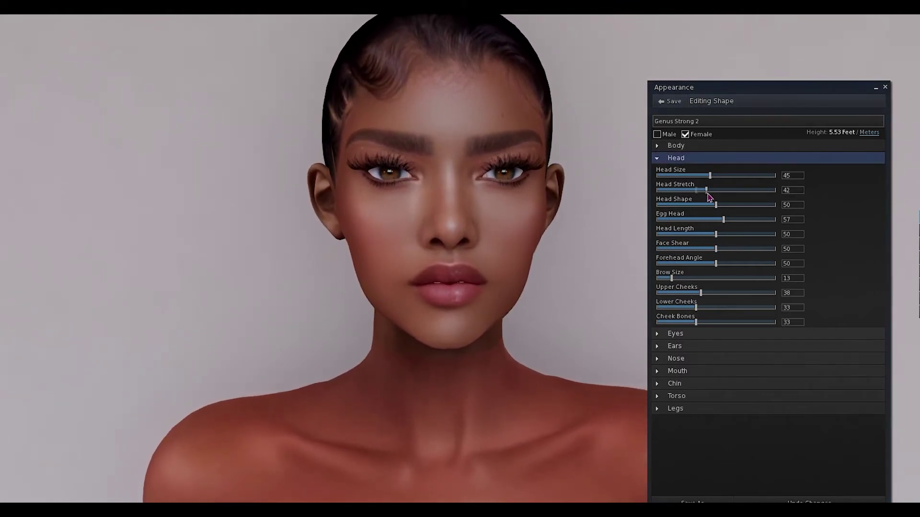
Step: Tune Head Stretch while checking the face from three-quarter and frontal angles, settling at 0
left_click_drag(524, 213, 685, 218)
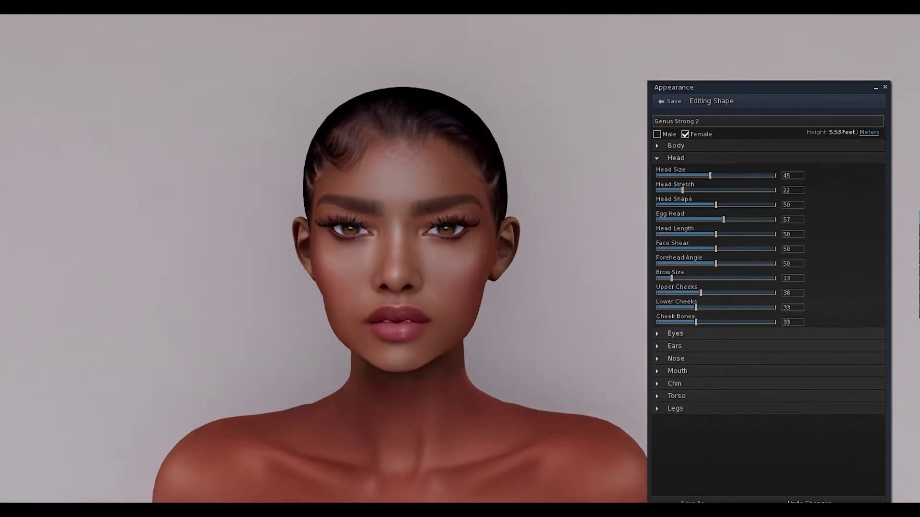
left_click_drag(456, 298, 464, 282)
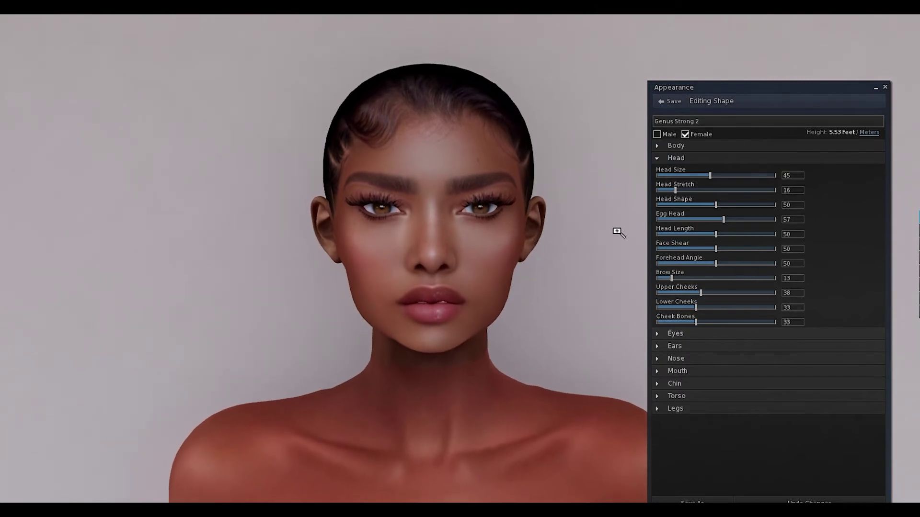
left_click_drag(675, 190, 684, 191)
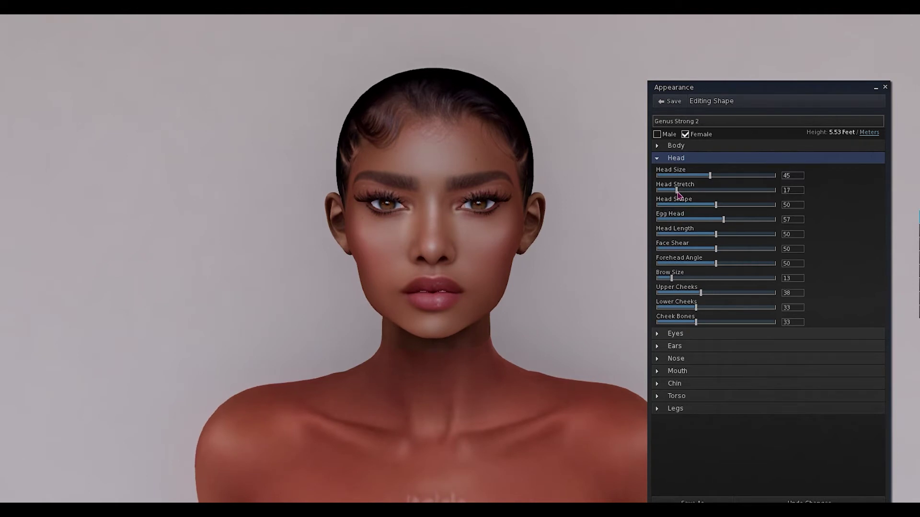
left_click_drag(483, 256, 497, 253)
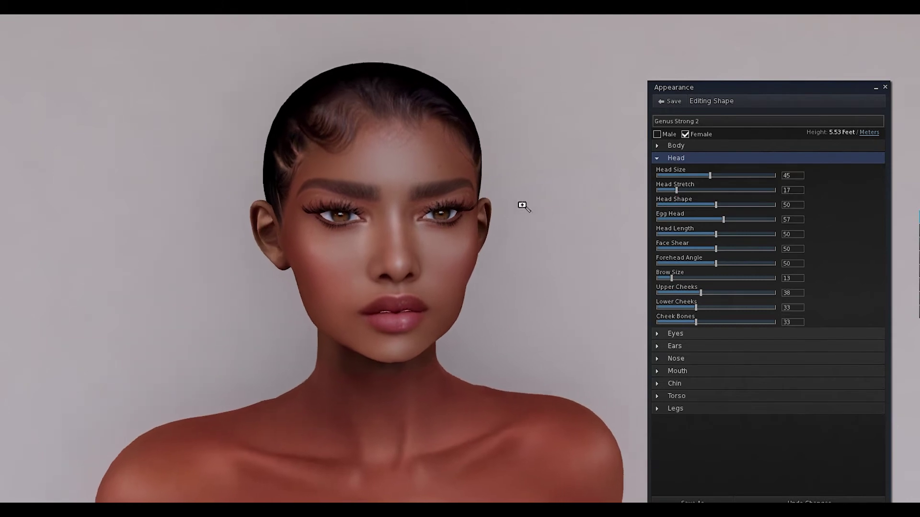
left_click(271, 332, "alt")
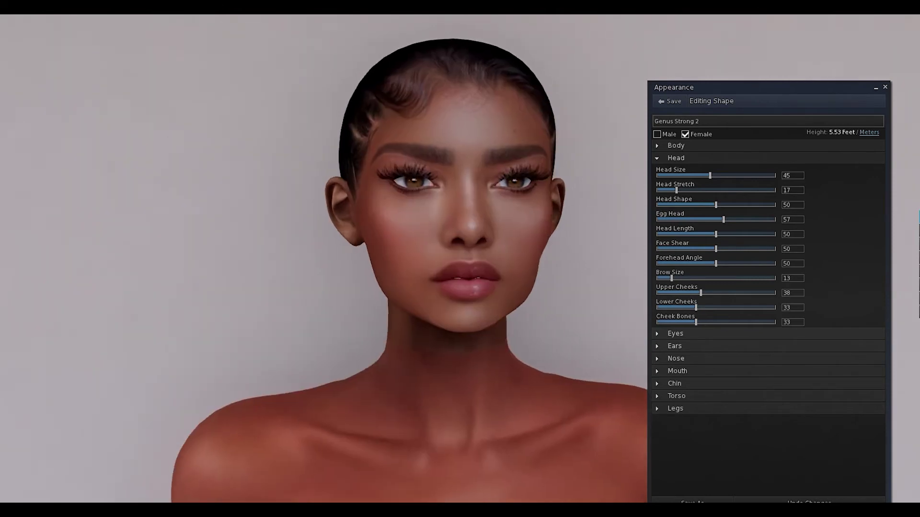
left_click_drag(467, 225, 434, 223)
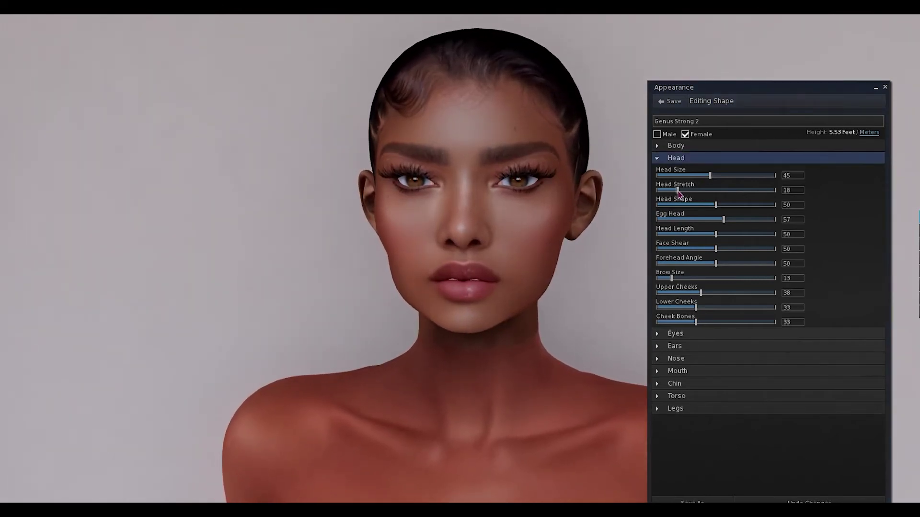
left_click(522, 246, "alt")
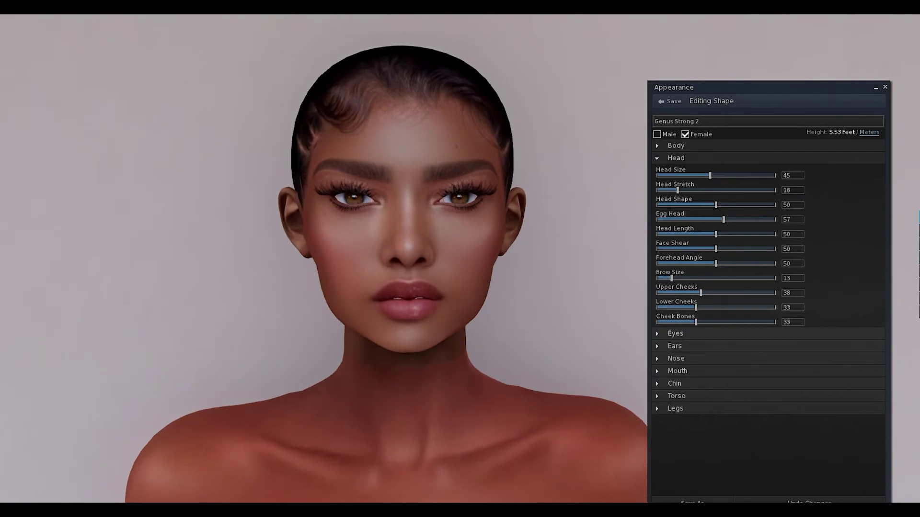
left_click(678, 191)
mouse_move(674, 191)
left_mouse_down()
mouse_move(705, 194)
mouse_move(656, 194)
left_mouse_up()
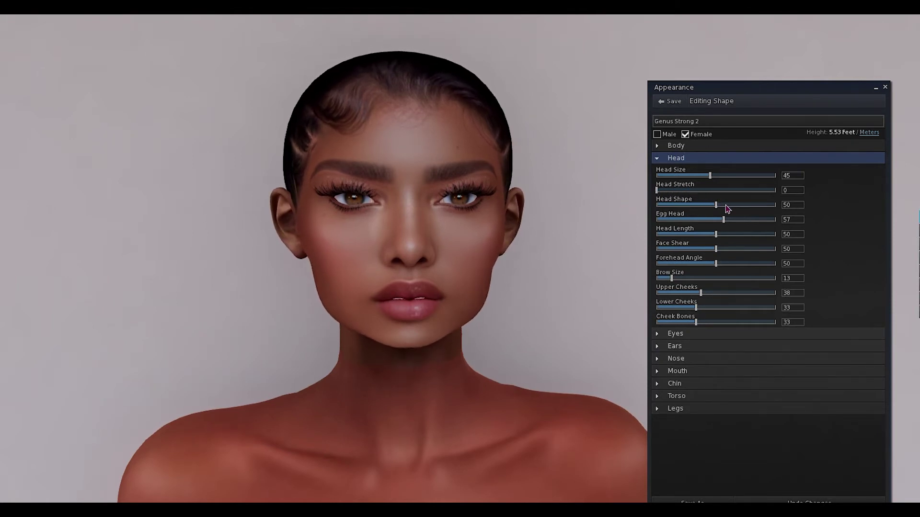
Step: Push Head Shape up and raise Head Stretch from 0 to 17, checking the face front-on
mouse_move(717, 210)
left_mouse_down()
mouse_move(708, 206)
mouse_move(774, 209)
mouse_move(716, 215)
left_mouse_up()
left_click_drag(454, 249, 470, 209)
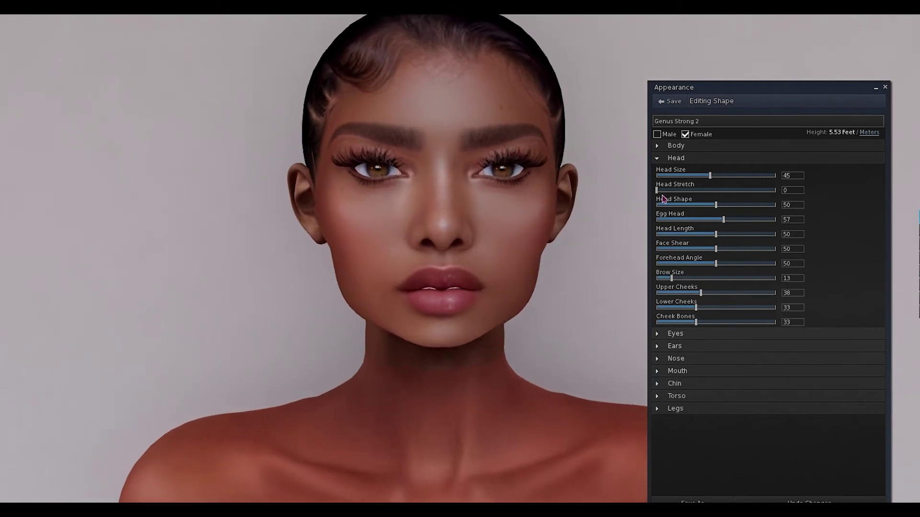
left_click_drag(657, 191, 669, 194)
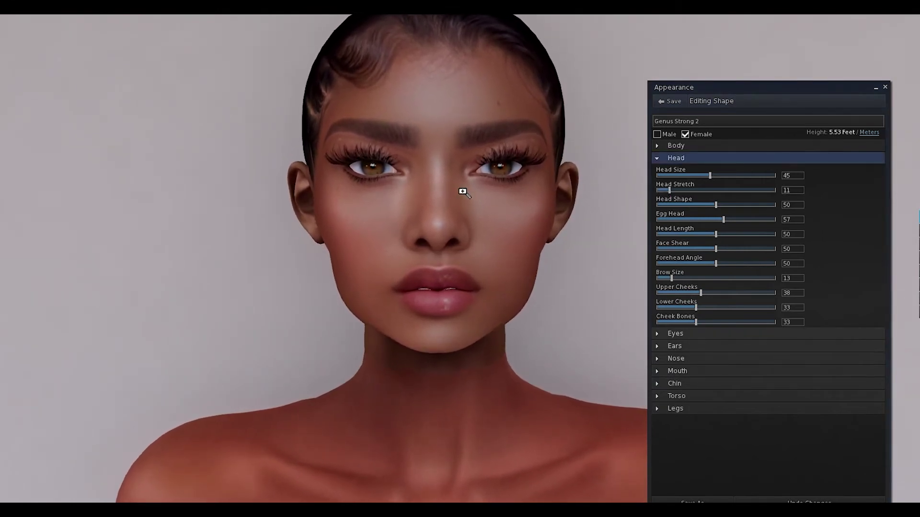
left_click_drag(459, 219, 465, 260)
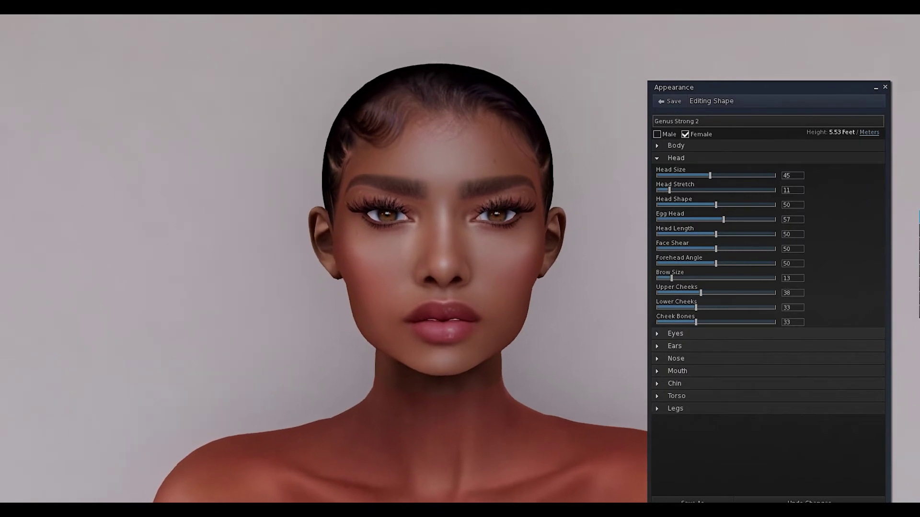
left_click(670, 191)
mouse_move(671, 193)
left_mouse_down()
mouse_move(694, 194)
mouse_move(673, 197)
left_mouse_up()
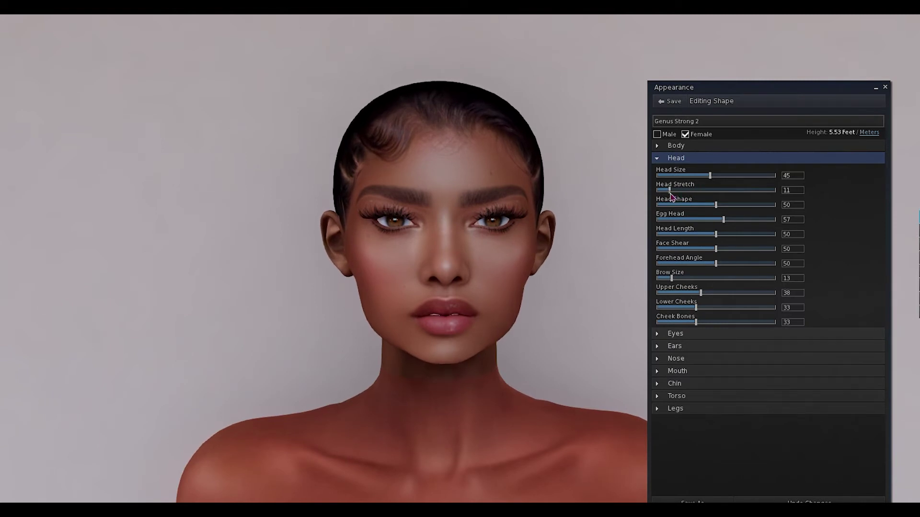
left_click_drag(671, 198, 679, 198)
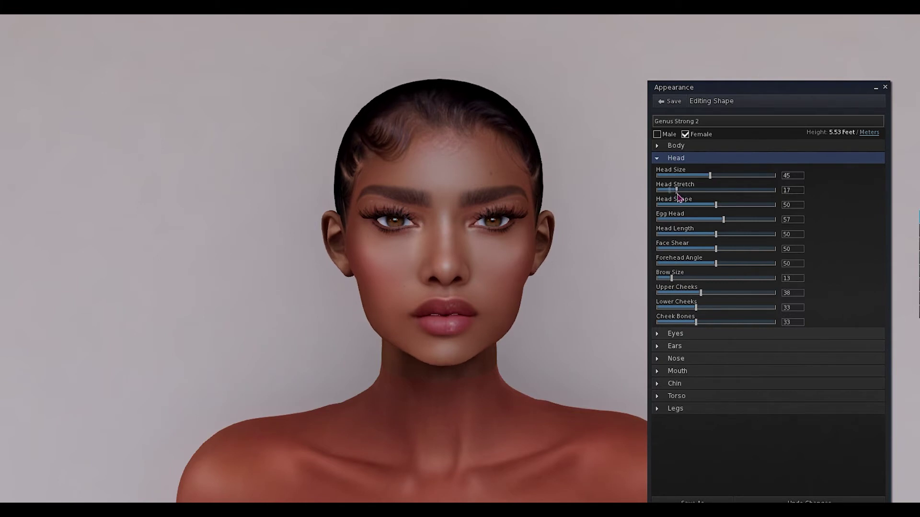
left_click(484, 289, "alt")
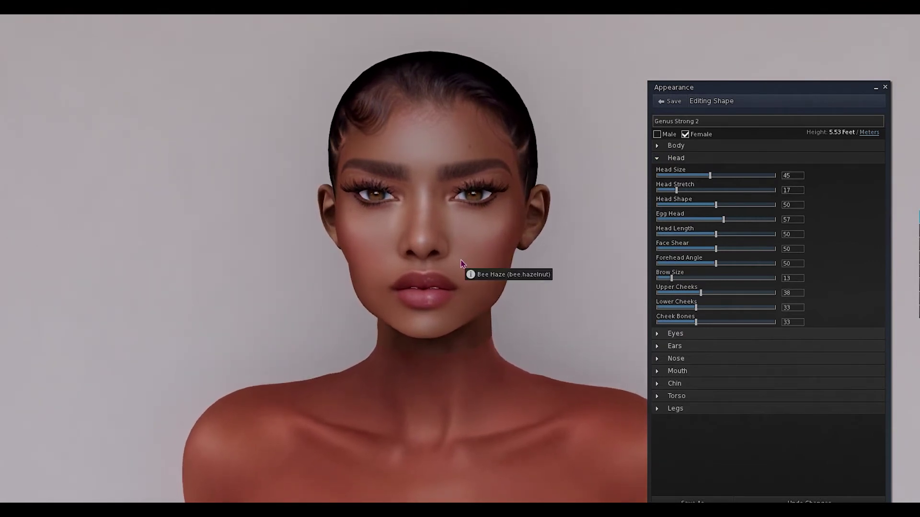
mouse_move(470, 255)
left_mouse_down()
mouse_move(487, 253)
mouse_move(465, 263)
left_mouse_up()
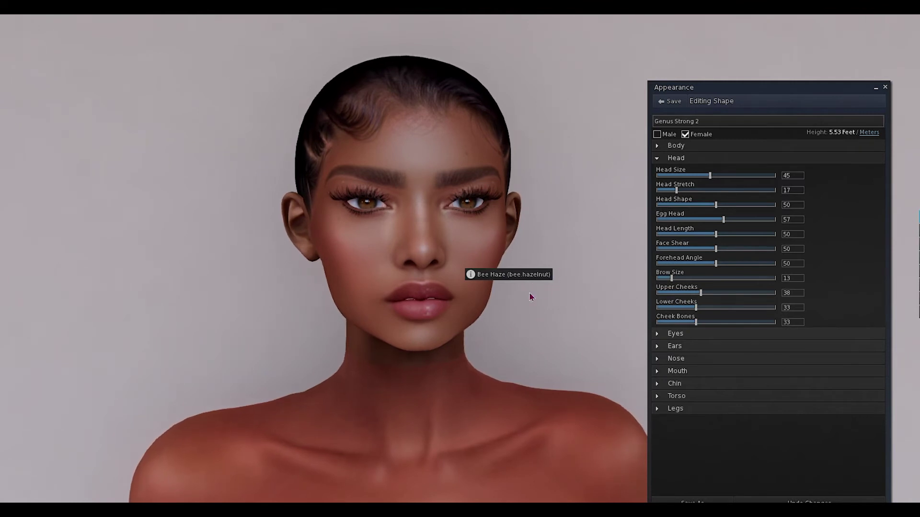
left_click_drag(422, 325, 431, 312)
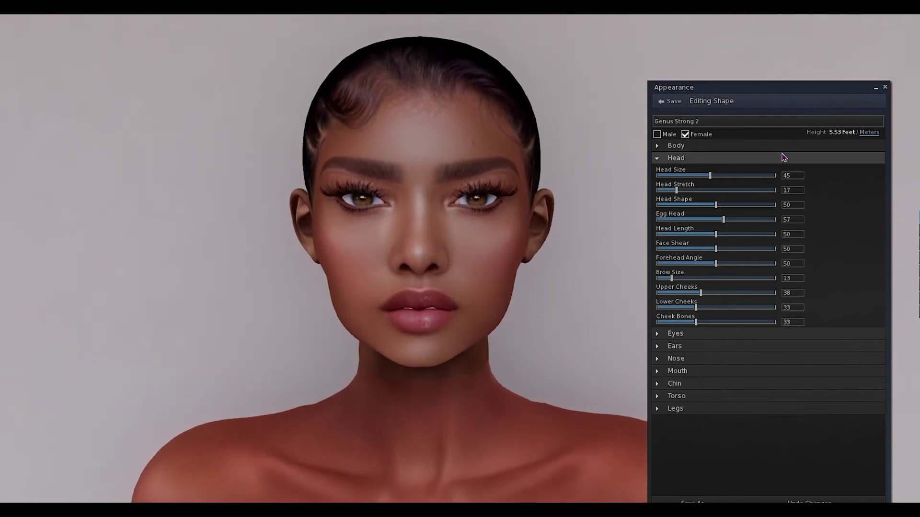
Step: Increase Head Shape from 50 to 59 and try Head Length, leaving it at 50
left_click_drag(717, 209, 727, 212)
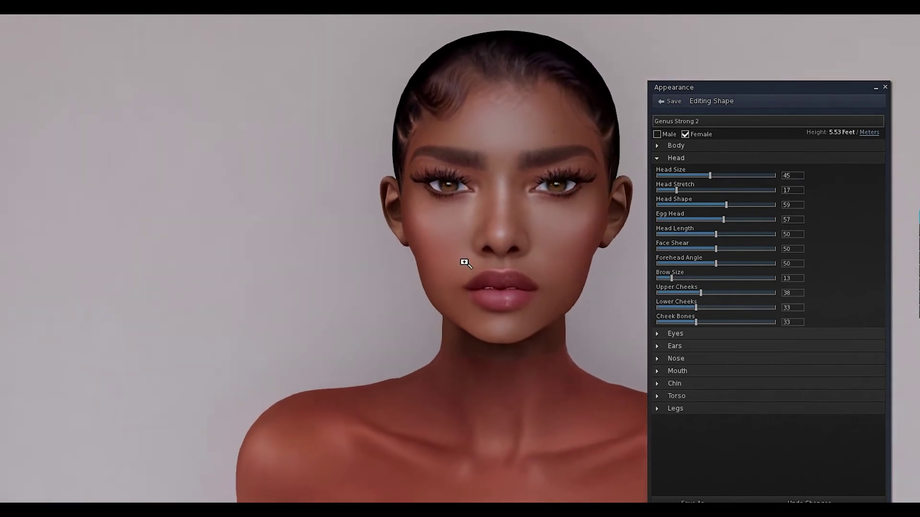
left_click_drag(716, 237, 719, 237)
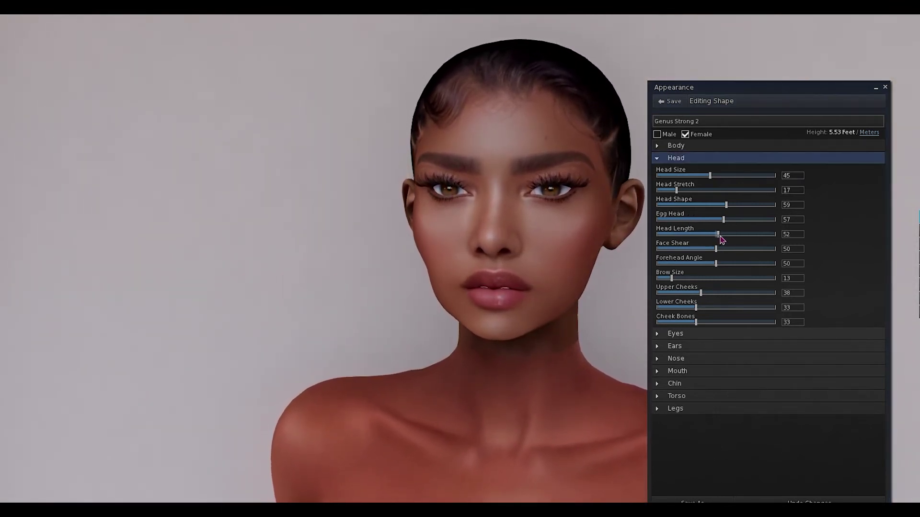
left_click_drag(541, 256, 712, 257)
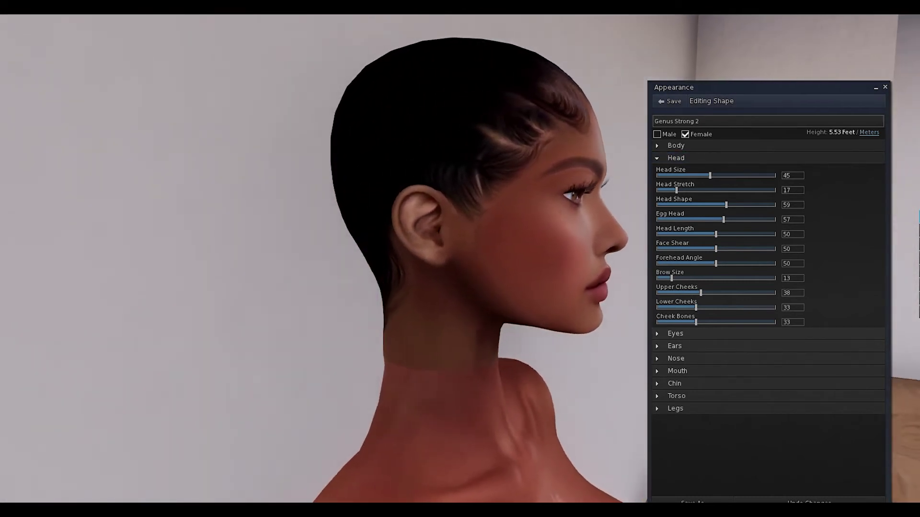
Step: Tune Egg Head down from 100 to 66, orbiting around the head to check it
left_click_drag(726, 221, 729, 222)
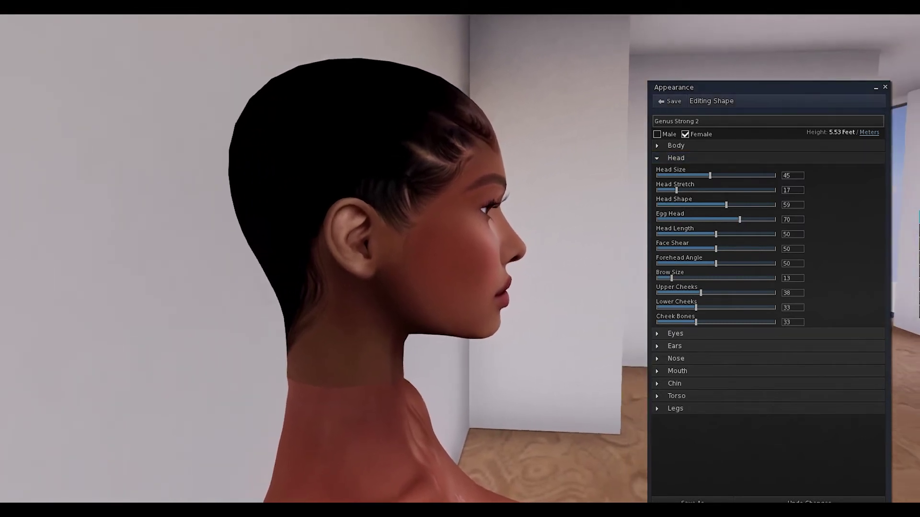
left_click_drag(740, 220, 768, 222)
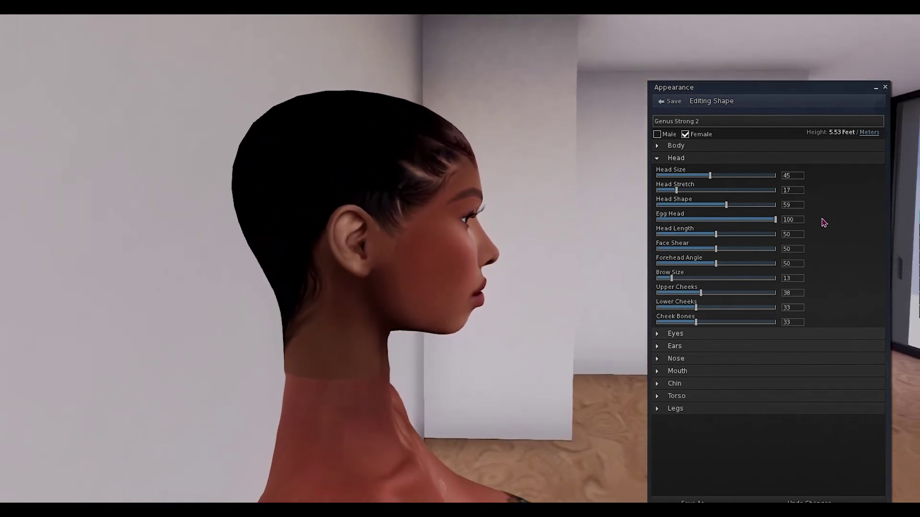
left_click_drag(775, 219, 756, 223)
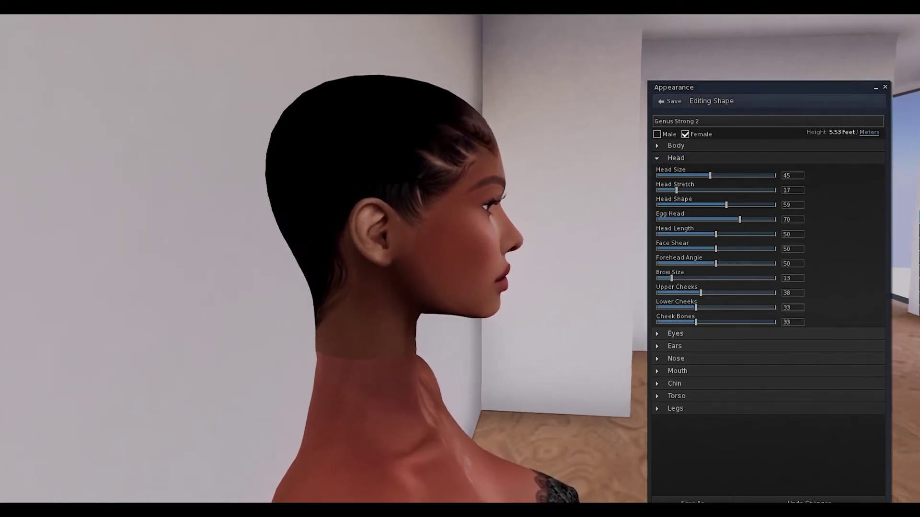
left_click_drag(739, 223, 730, 225)
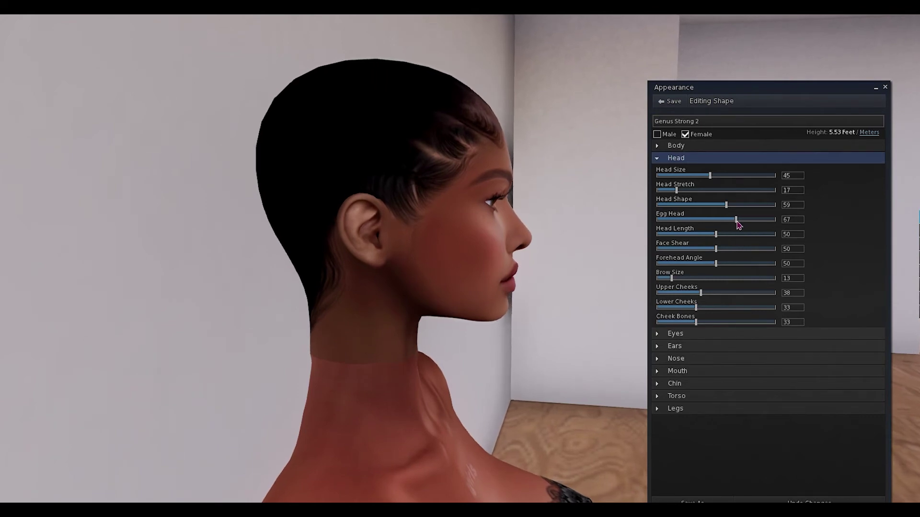
left_click_drag(507, 255, 526, 250)
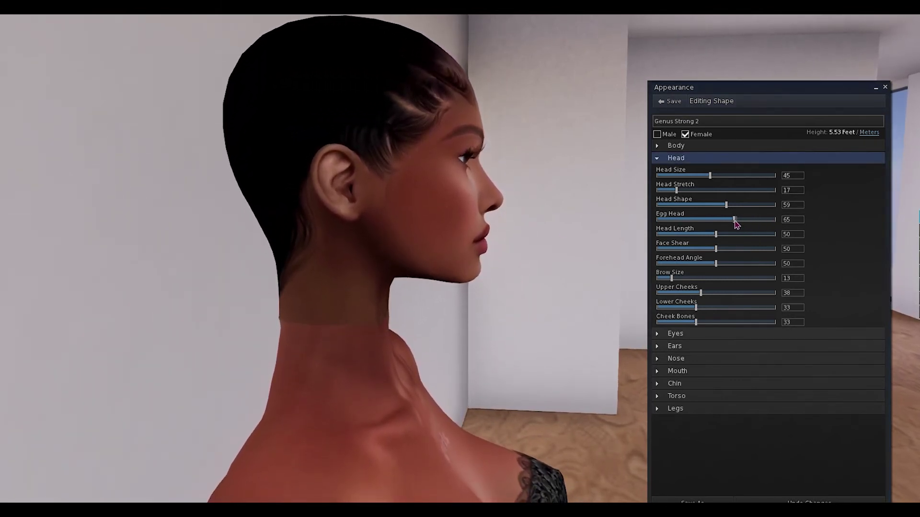
left_click_drag(736, 220, 744, 220)
left_click_drag(467, 187, 458, 189)
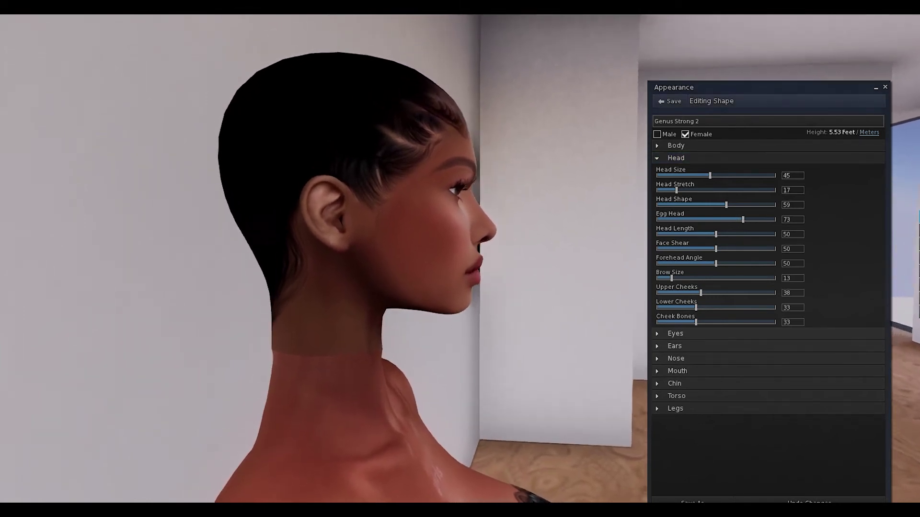
left_click(743, 221)
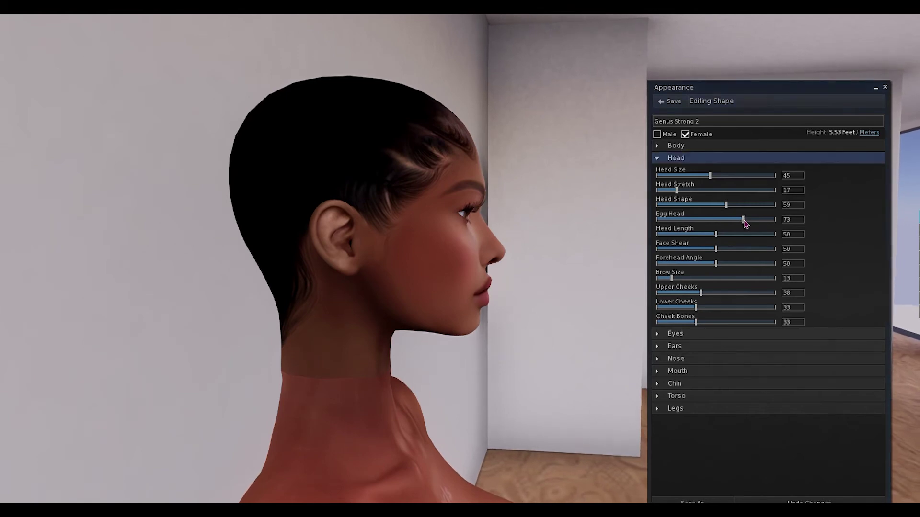
left_click_drag(741, 221, 735, 221)
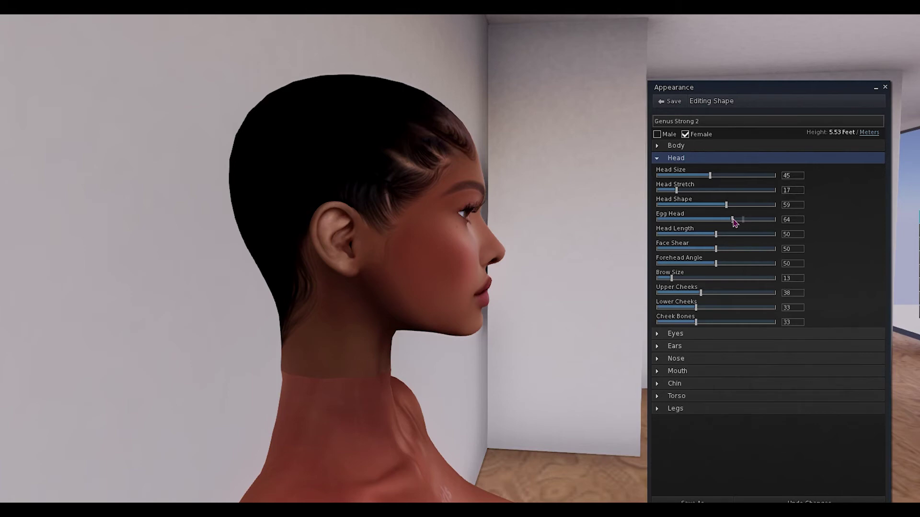
left_click_drag(737, 223, 744, 225)
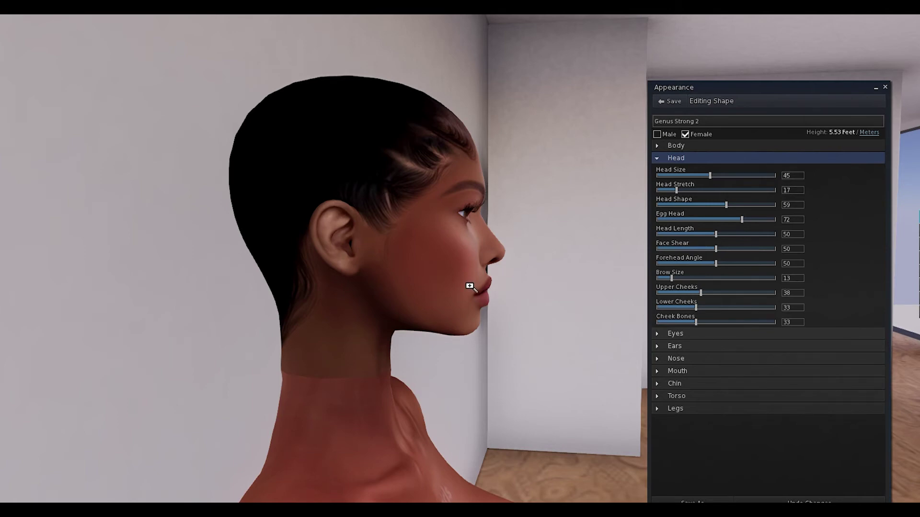
left_click_drag(472, 289, 407, 265)
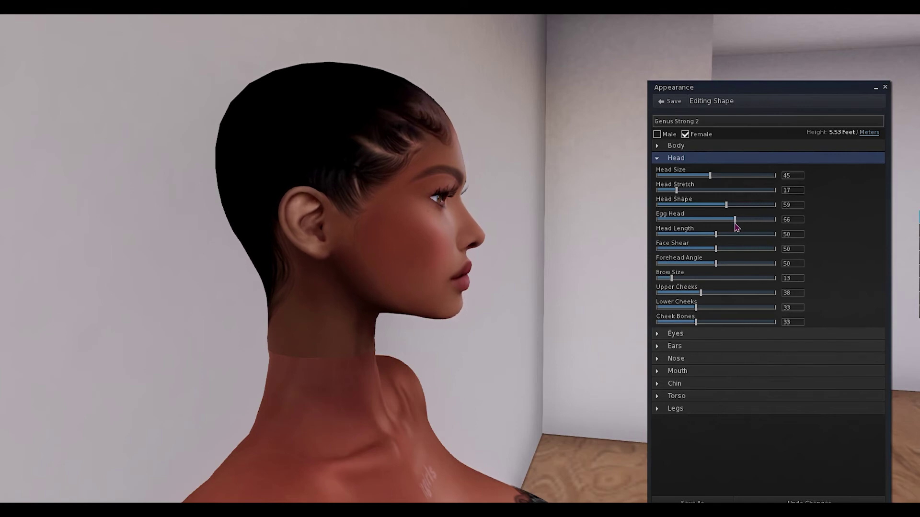
Step: Set Head Length to 45, then expand the Chin settings for Chin Depth 54
mouse_move(717, 238)
left_mouse_down()
mouse_move(727, 236)
mouse_move(711, 234)
left_mouse_up()
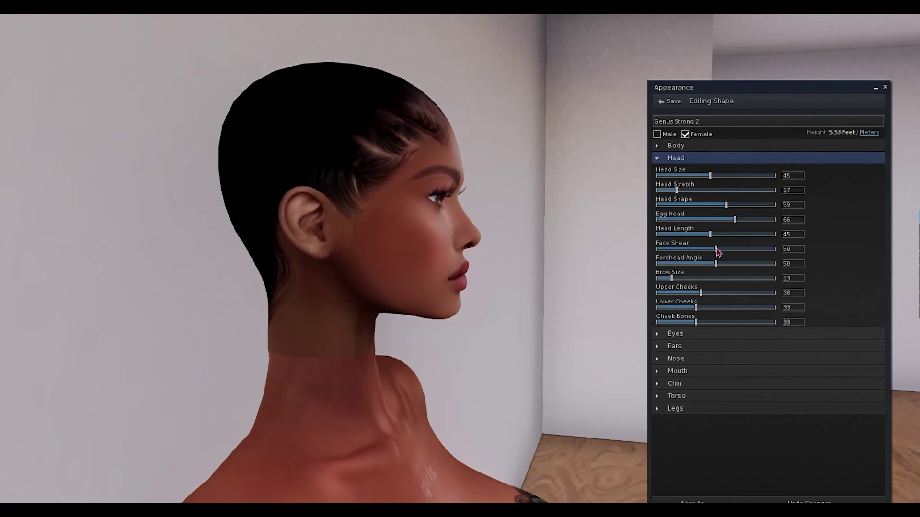
key("alt+Right")
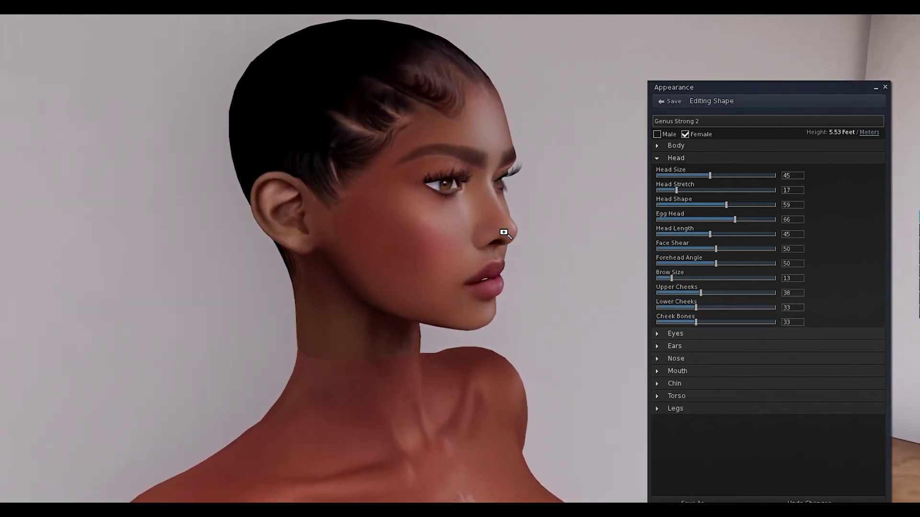
left_click(674, 383)
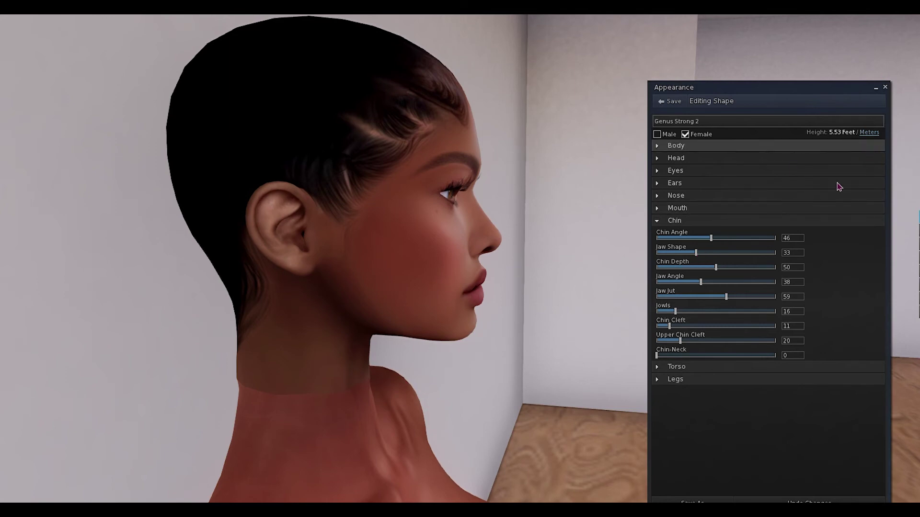
Step: Nudge the chin shape from a front-on view and close the Chin section
left_click_drag(496, 248, 496, 287)
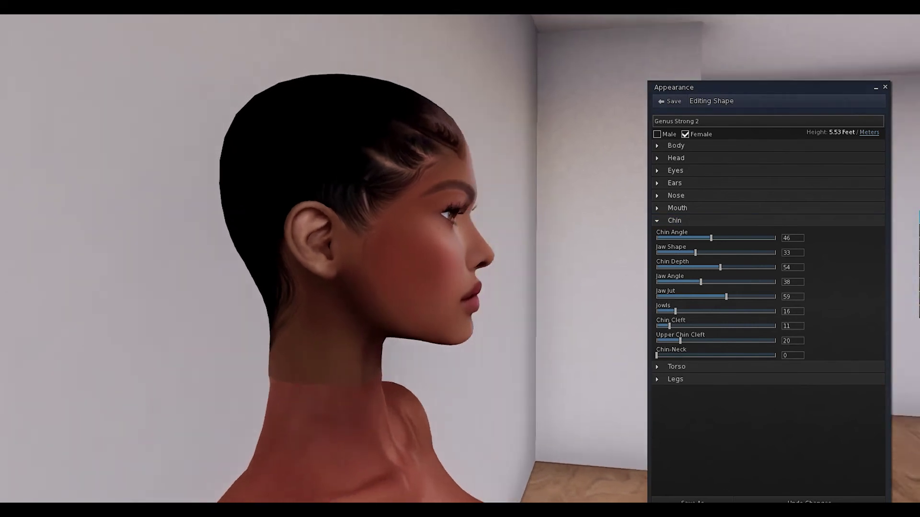
left_click_drag(726, 297, 724, 298)
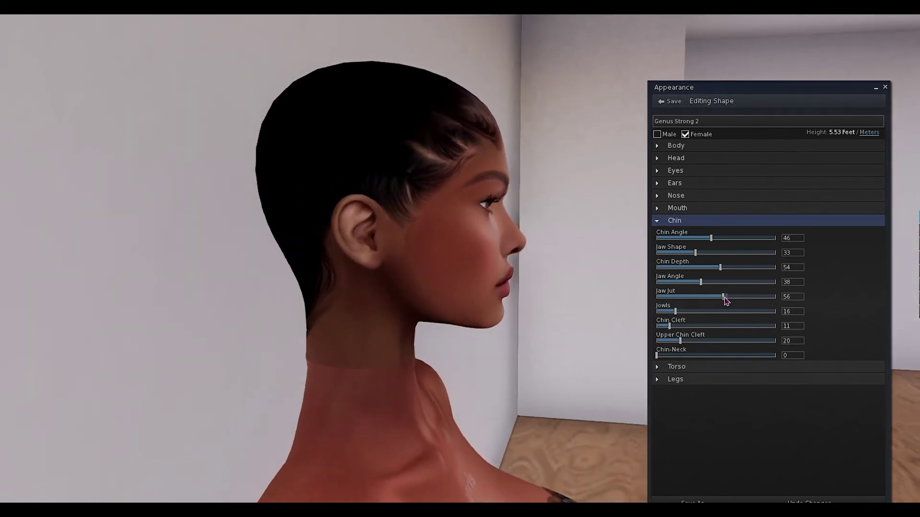
left_click_drag(479, 249, 292, 249)
left_click(681, 221)
left_click(676, 195)
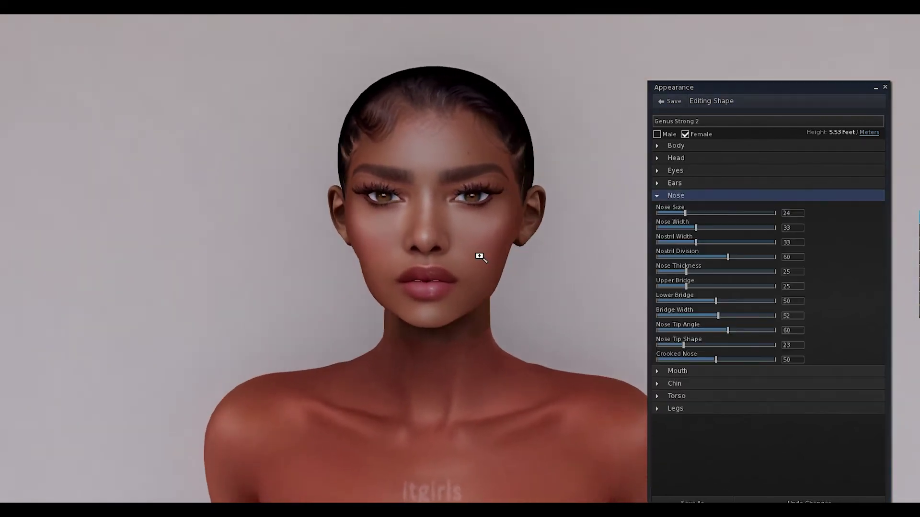
left_click(676, 158)
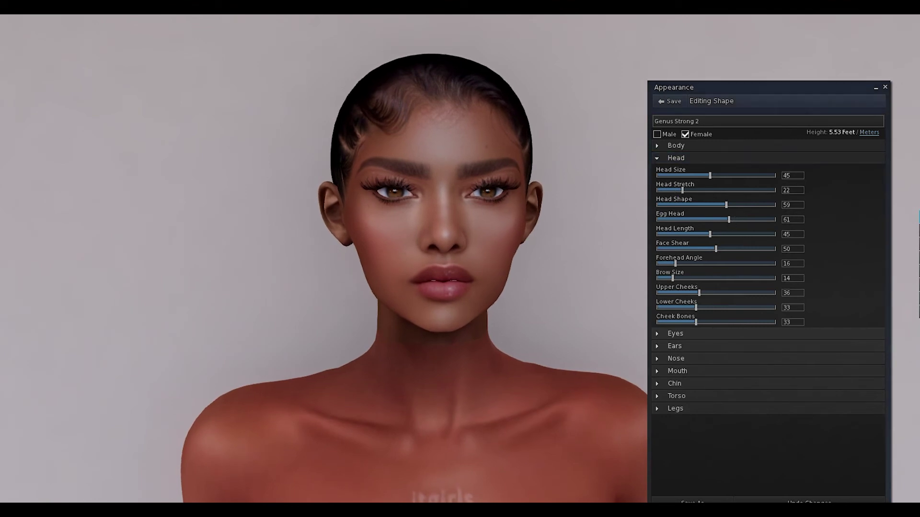
Step: Set Lower Bridge and Bridge Width to 53, Nose Tip Angle 50, Nose Tip Shape 16, then collapse Nose
left_click(676, 358)
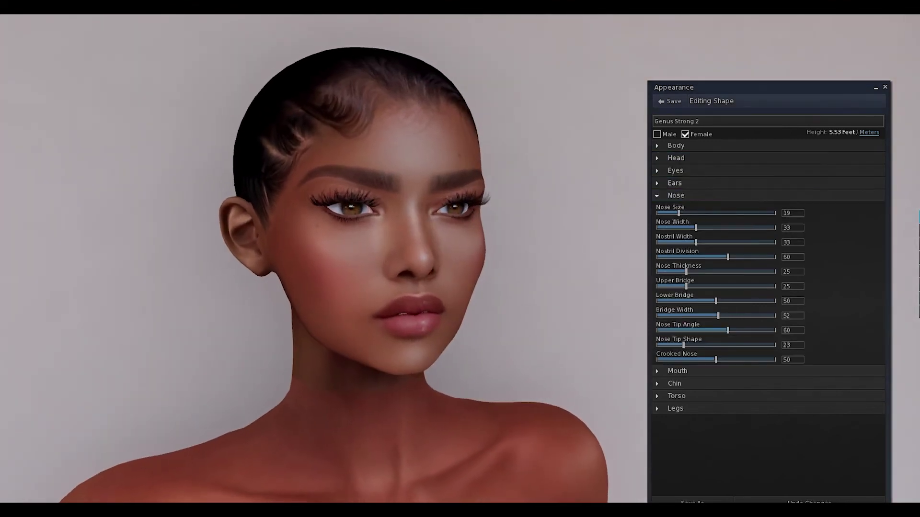
left_click_drag(422, 259, 478, 259)
left_click_drag(696, 242, 700, 242)
left_click_drag(441, 283, 326, 283)
left_click_drag(727, 257, 689, 287)
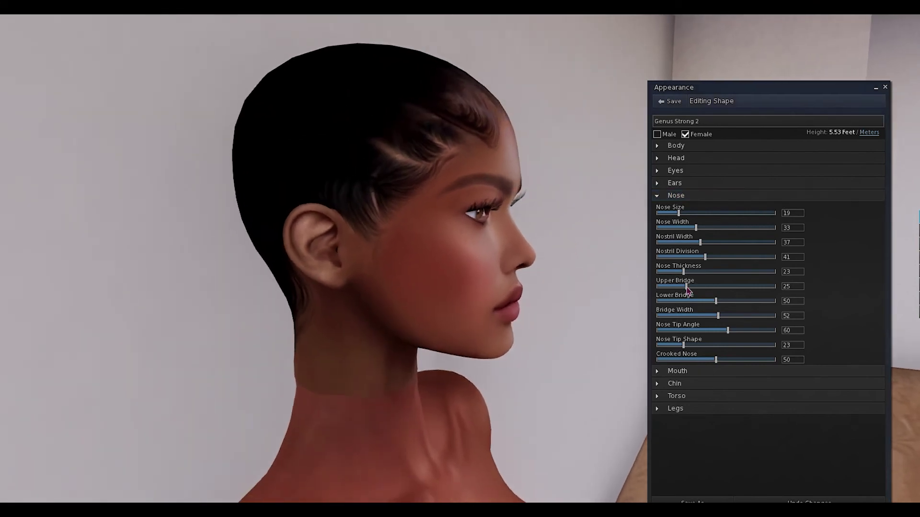
left_click_drag(686, 287, 720, 302)
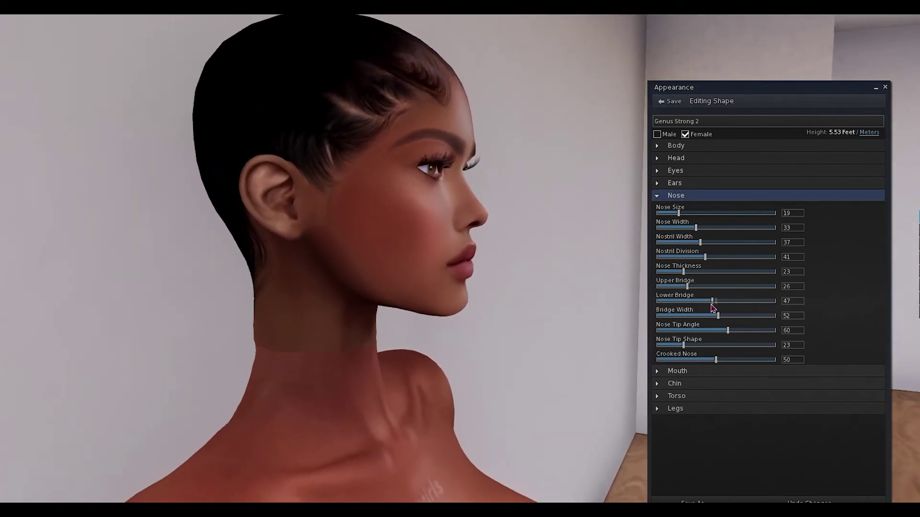
left_click_drag(454, 242, 287, 249)
left_click_drag(728, 331, 693, 351)
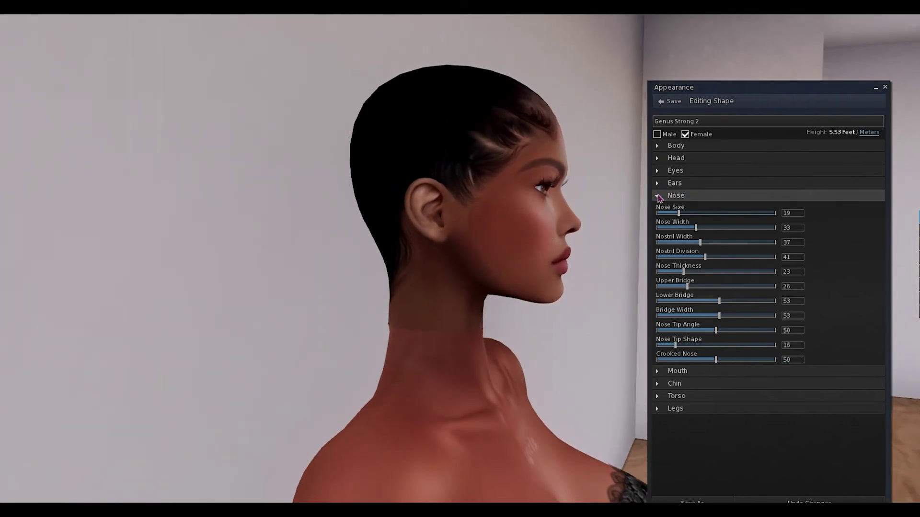
left_click(675, 195)
Step: In Eyes, test Outer Eye Corner, reset it to 52, and set Eye Spacing to 58
left_click(661, 245)
left_click(666, 158)
left_click(666, 170)
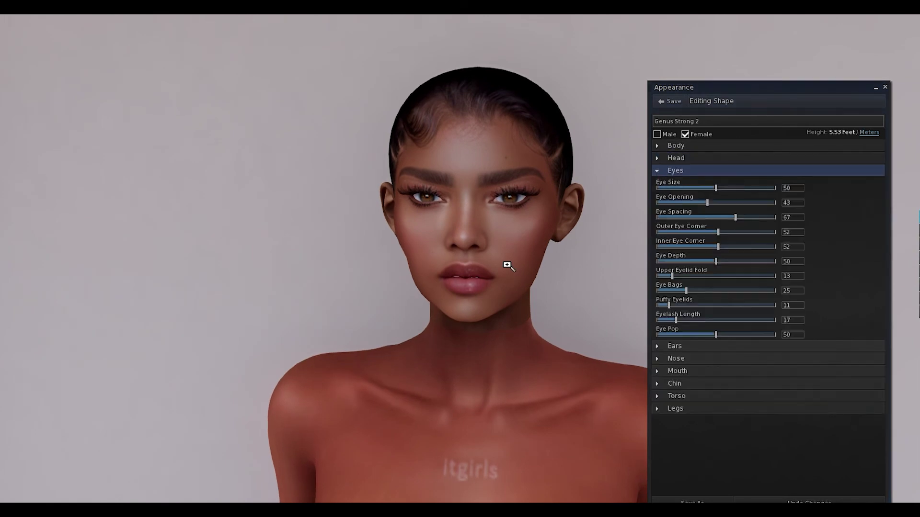
mouse_move(718, 232)
left_mouse_down()
mouse_move(770, 233)
mouse_move(723, 247)
left_mouse_up()
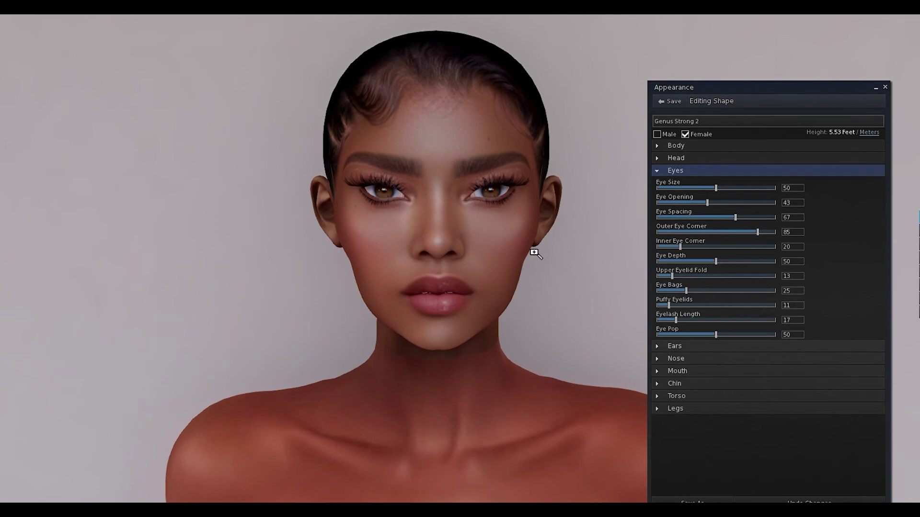
left_click_drag(756, 233, 720, 233)
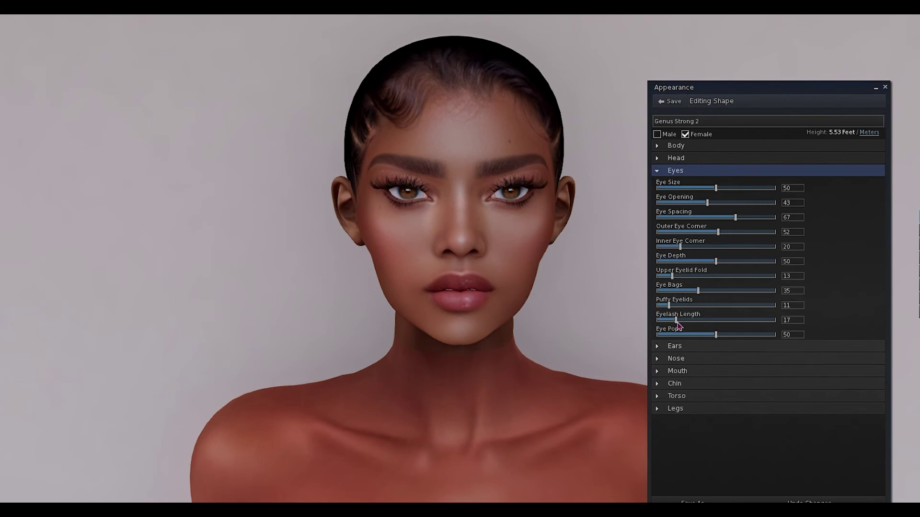
left_click_drag(736, 217, 711, 239)
Step: Set Chin Angle to 45, Jaw Shape to 30 and Jaw Angle to 37
left_click(674, 383)
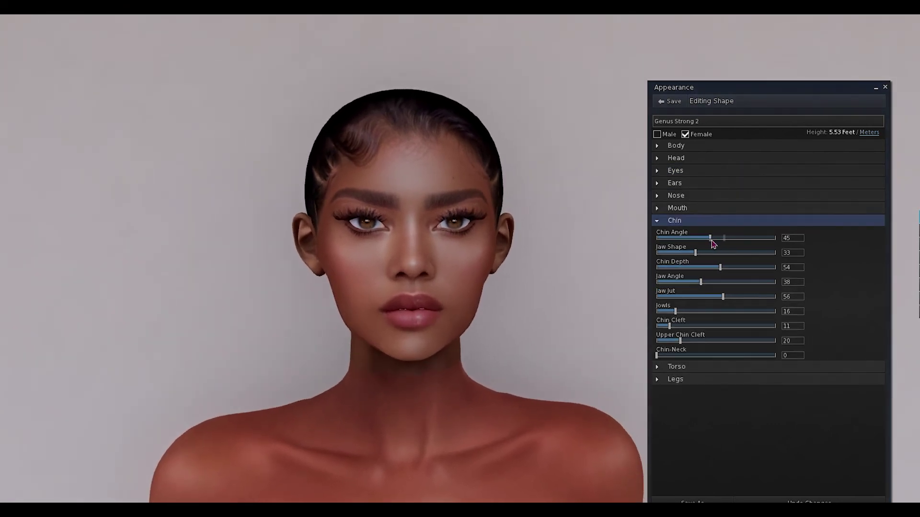
left_click_drag(460, 283, 594, 283)
left_click_drag(722, 238, 710, 238)
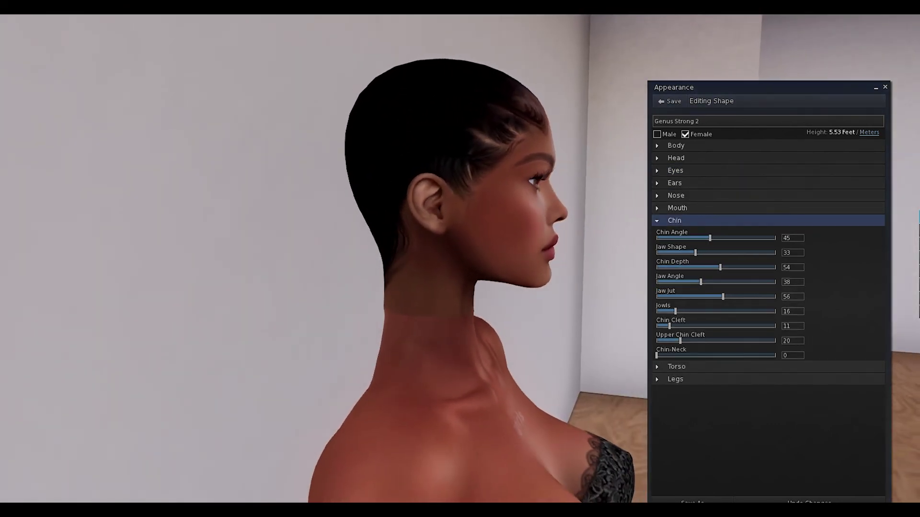
left_click_drag(574, 228, 498, 230)
left_click_drag(695, 252, 689, 253)
left_click_drag(528, 267, 519, 292)
left_click_drag(701, 282, 700, 283)
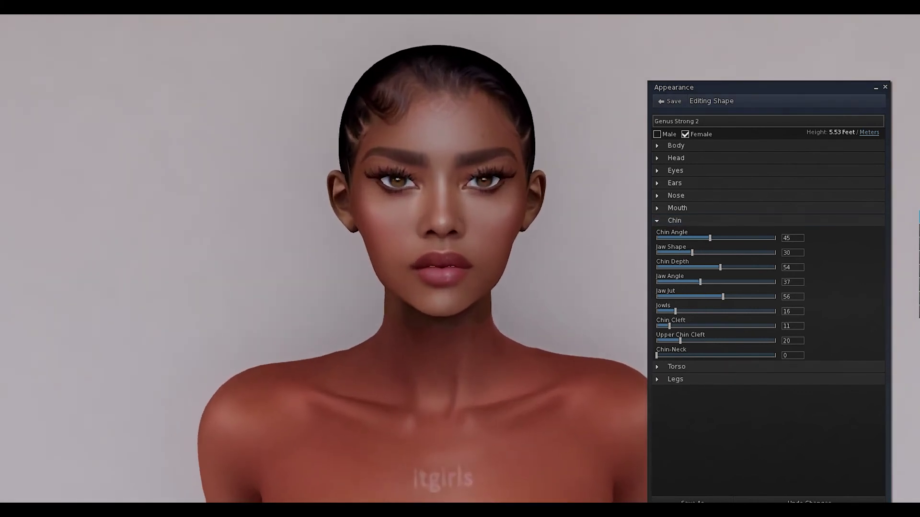
Step: Set Lip Ratio 62, Mouth Position 40, Lip Cleft Depth 50 and Lip Cleft 0
left_click(657, 210)
left_click_drag(696, 240, 699, 242)
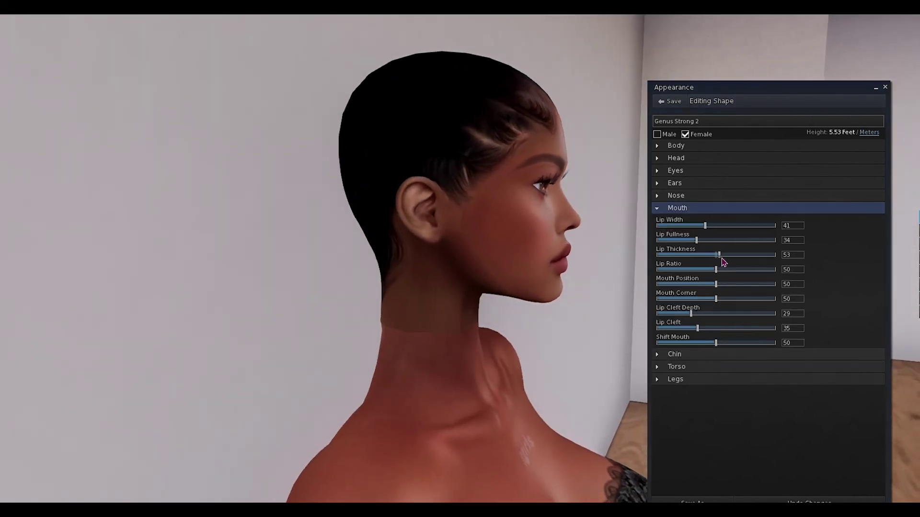
left_click_drag(565, 259, 412, 268)
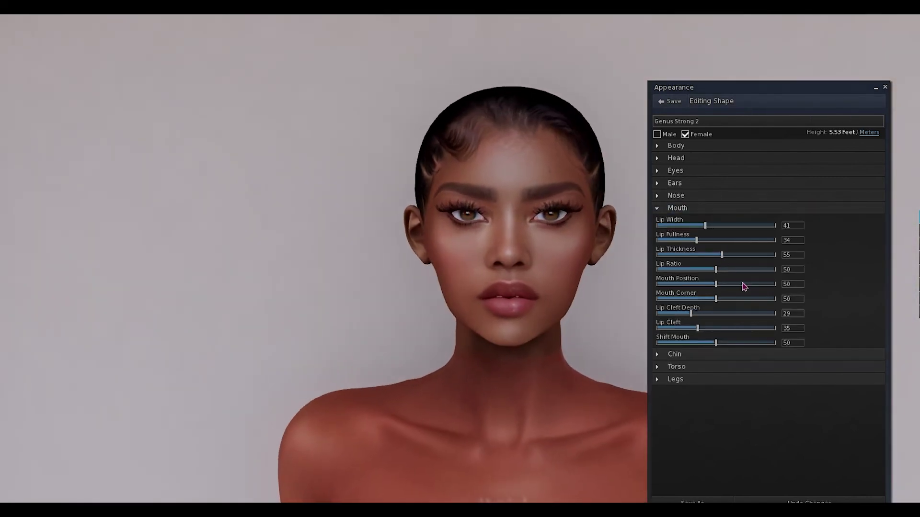
left_click(715, 314)
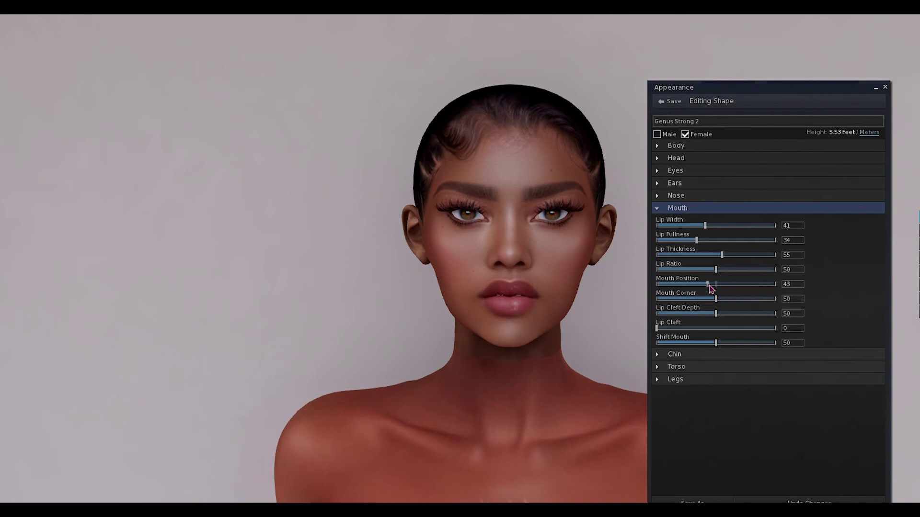
left_click_drag(698, 288, 717, 291)
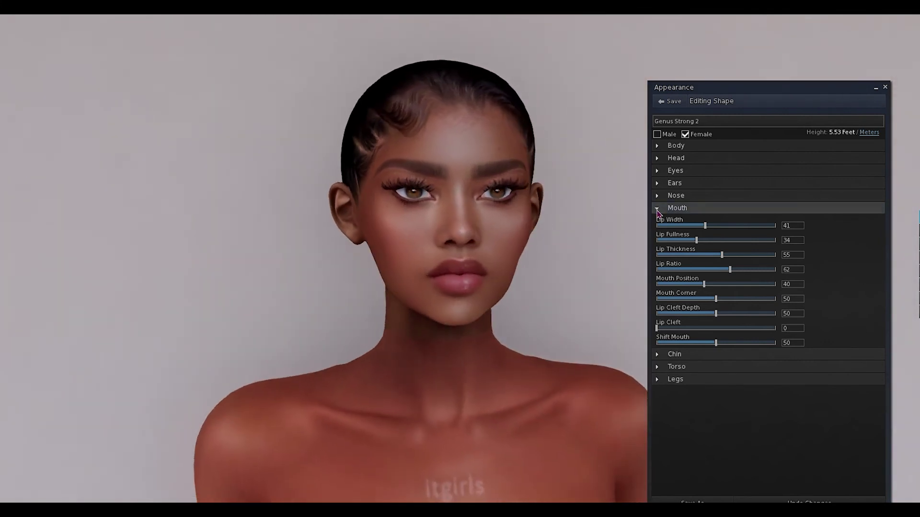
Step: Raise Nostril Division to 52 and set Egg Head to 55 in the Head section
left_click(676, 196)
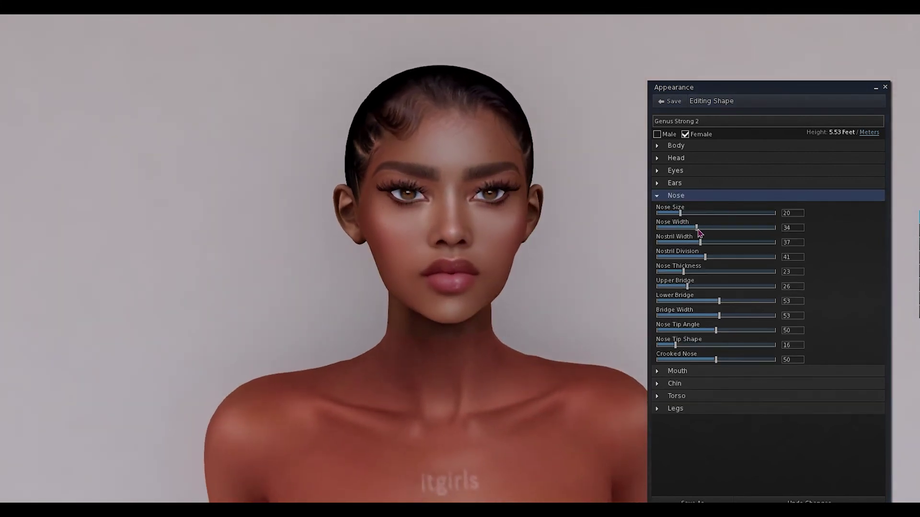
left_click_drag(708, 259, 717, 257)
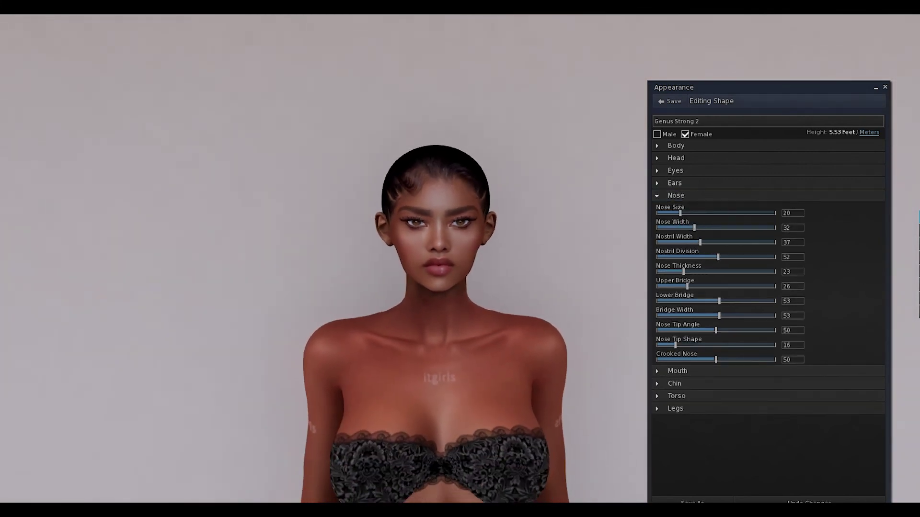
left_click(673, 158)
mouse_move(682, 190)
left_mouse_down()
mouse_move(682, 201)
mouse_move(684, 191)
left_mouse_up()
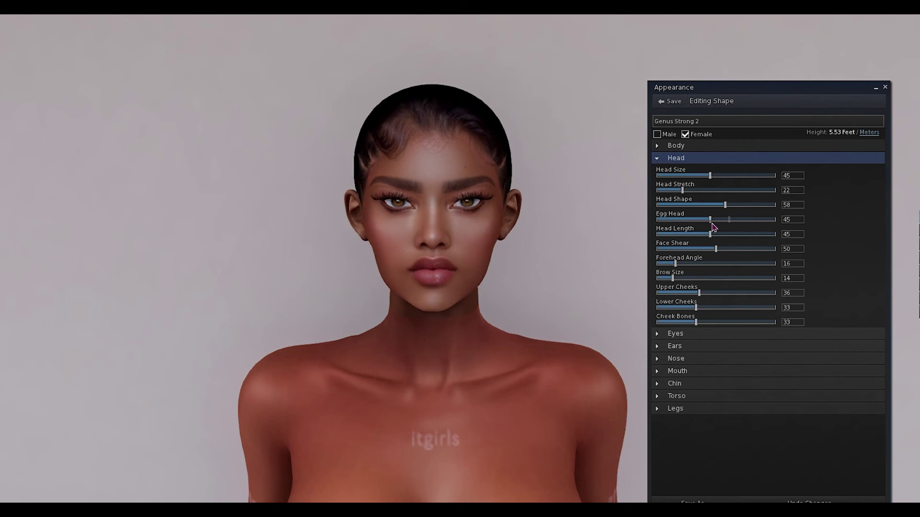
Step: Set Upper Cheeks to 42, Lower Cheeks to 34 and Cheek Bones to 9
left_click_drag(699, 293, 720, 293)
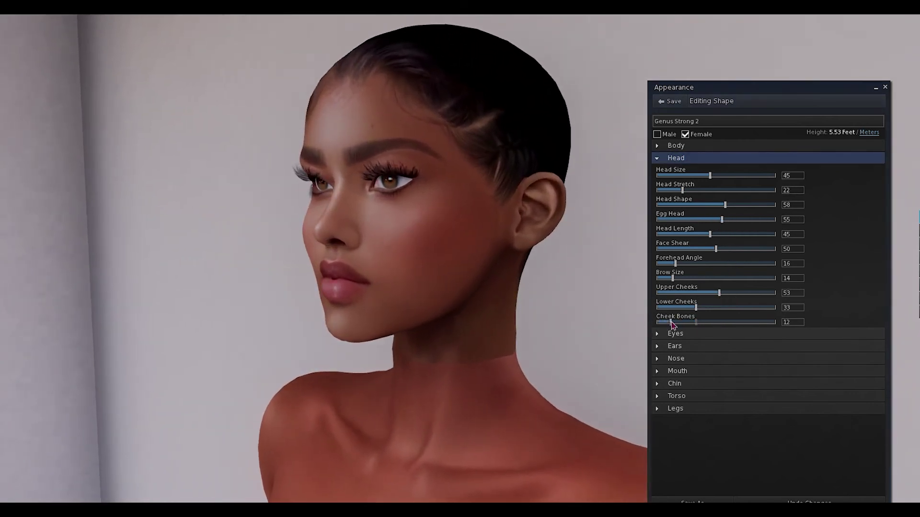
left_click_drag(775, 307, 662, 307)
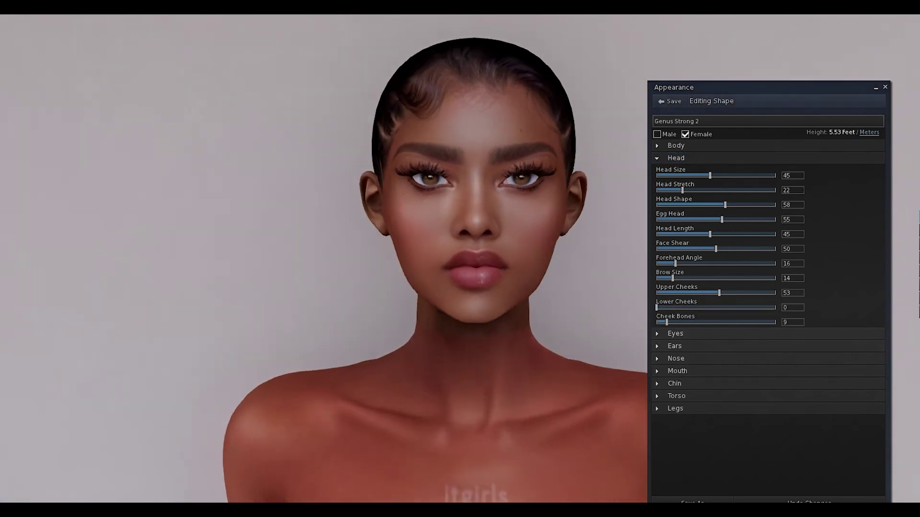
left_click_drag(474, 215, 508, 216)
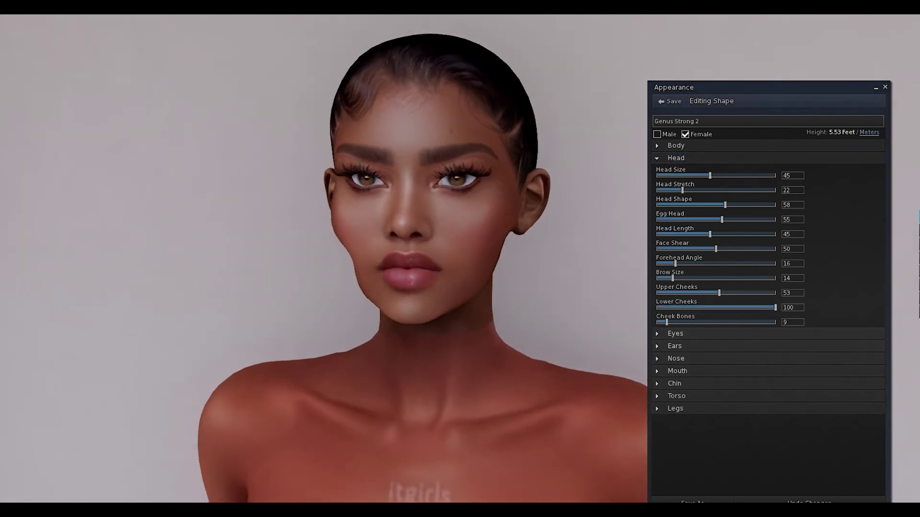
left_click_drag(775, 308, 668, 309)
left_click_drag(557, 283, 618, 269)
left_click_drag(719, 293, 706, 293)
left_click_drag(541, 249, 503, 249)
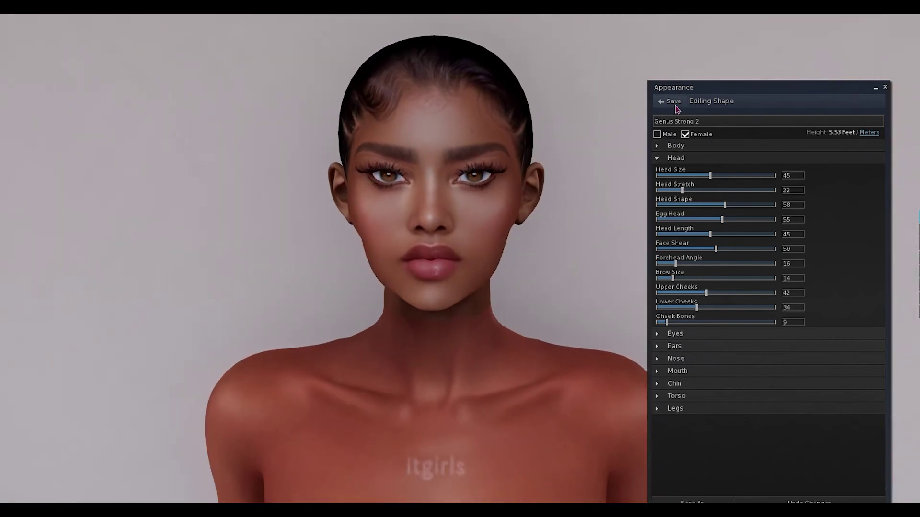
Step: Save the shape edits and leave the shape editor
left_click(677, 395)
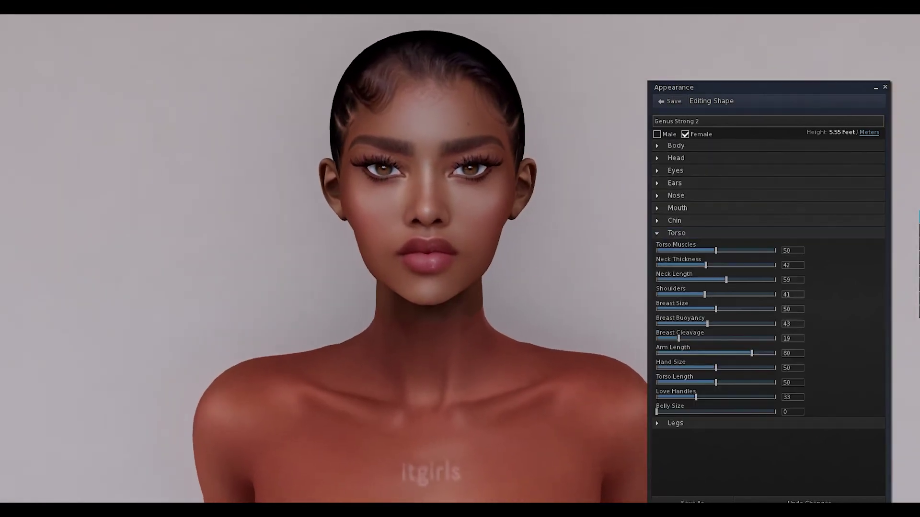
left_click(670, 101)
left_click(751, 281)
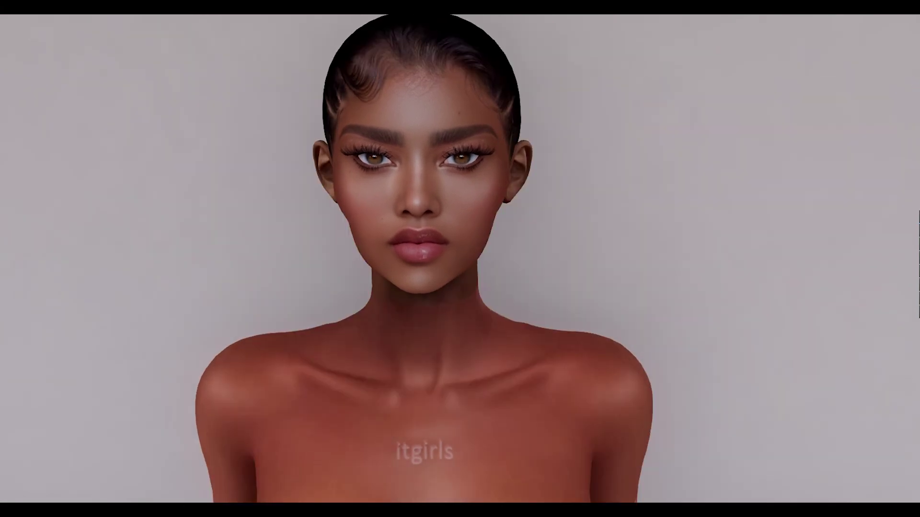
Step: Open the Inventory and browse to the Malori folder under Clothing > Hair > Long
key("ctrl+i")
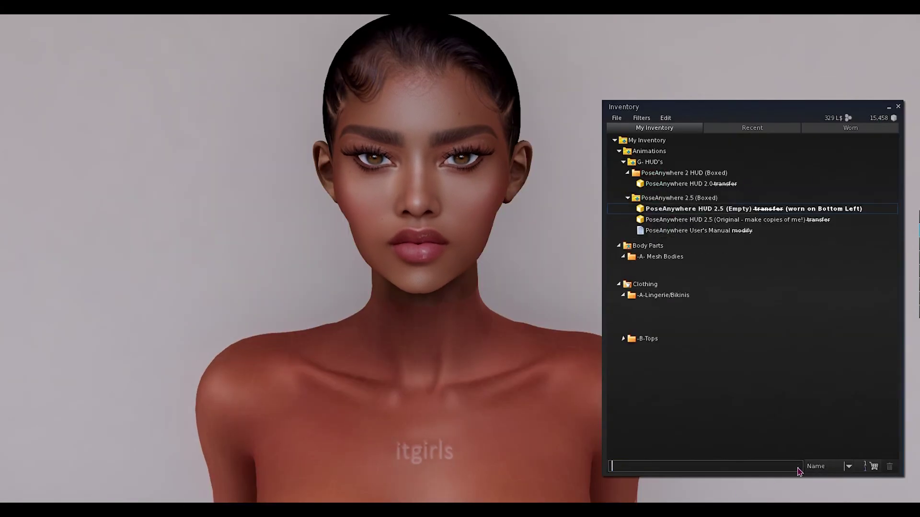
left_click(796, 466)
left_click(666, 118)
left_click(680, 128)
left_click(619, 184)
left_click(623, 259)
left_click(628, 292)
scroll(667, 364, "down", 6)
left_click(631, 316)
Step: Try on the Malori hair, remove it, and add the Olga [M/Boobs] hair instead
right_click(732, 361)
left_click(742, 496)
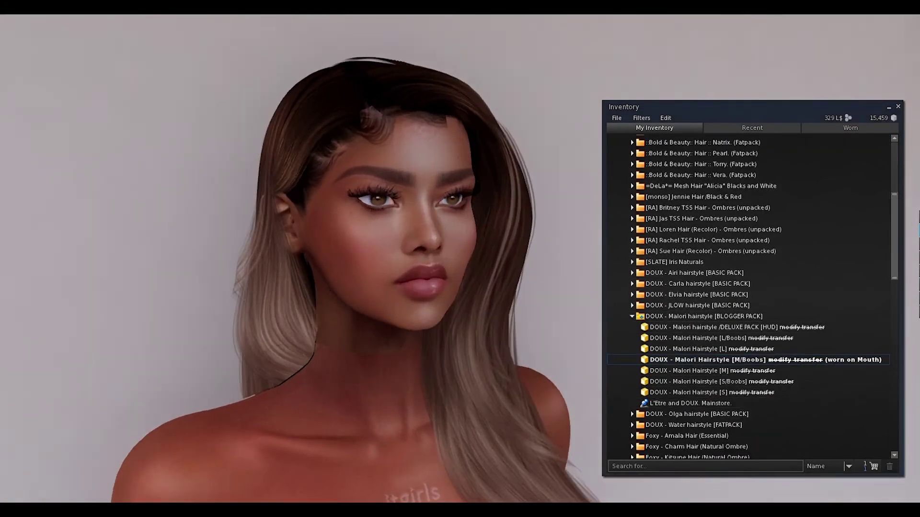
right_click(649, 360)
left_click(689, 470)
left_click(631, 316)
left_click(632, 327)
right_click(744, 403)
left_click(755, 394)
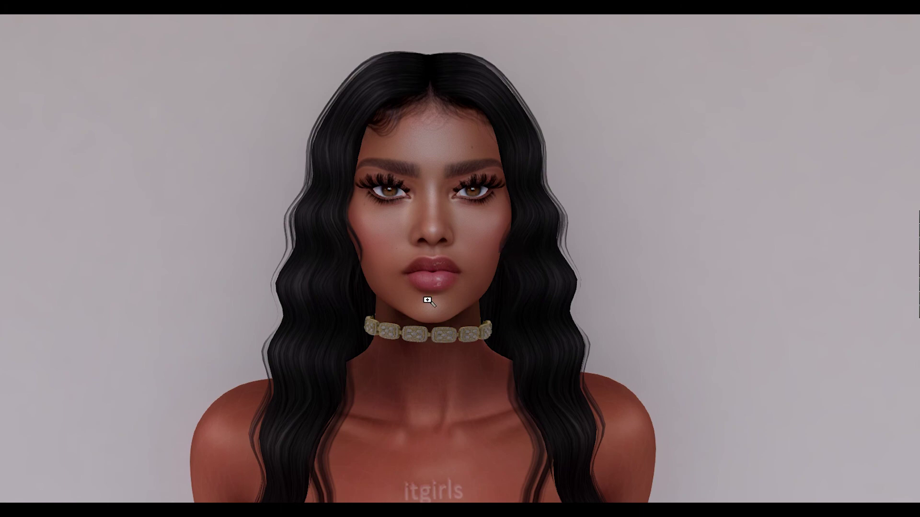
left_click(450, 284, "alt")
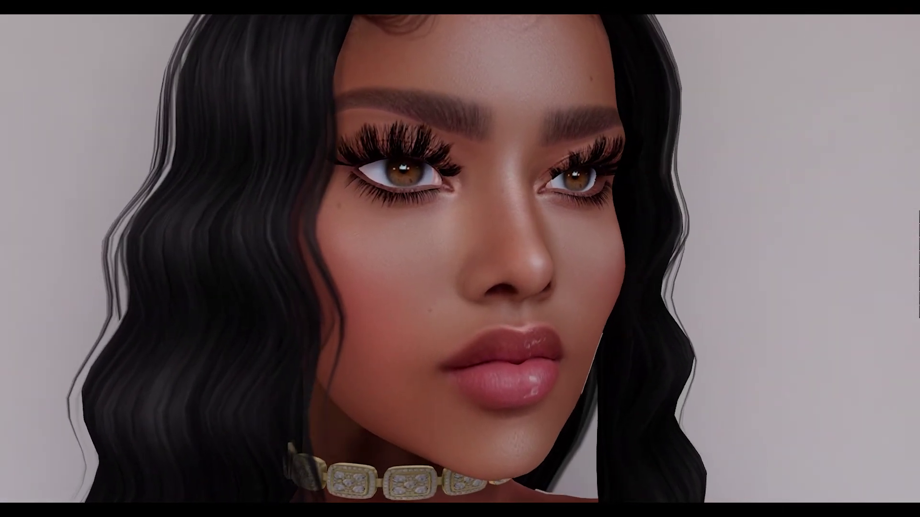
left_click_drag(507, 268, 475, 323)
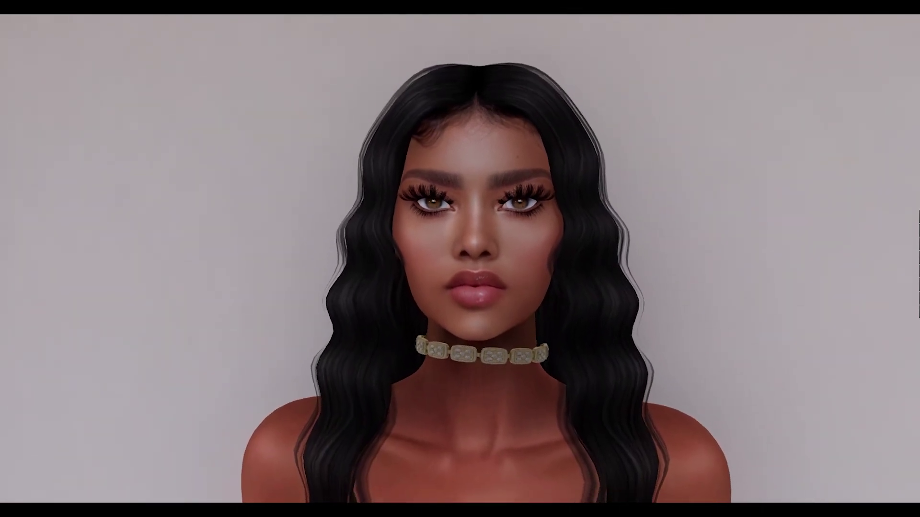